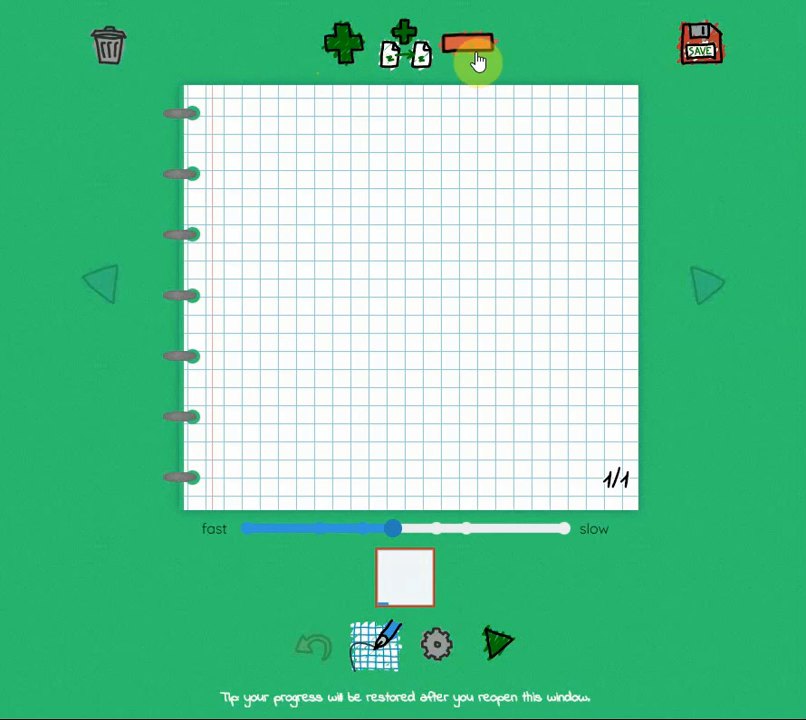
Step: Choose the yellow marker as the drawing tool and look over the project settings
click(706, 39)
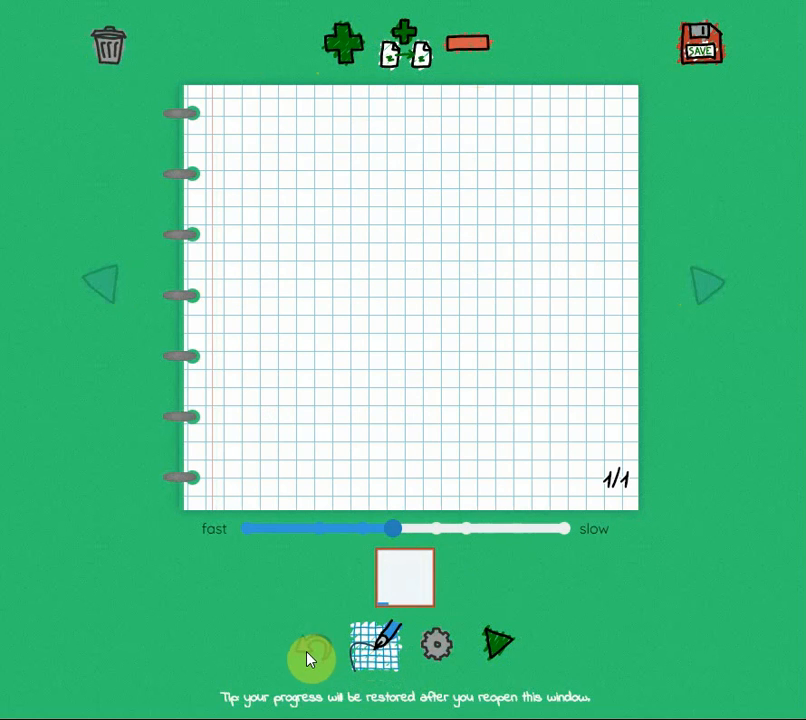
click(370, 672)
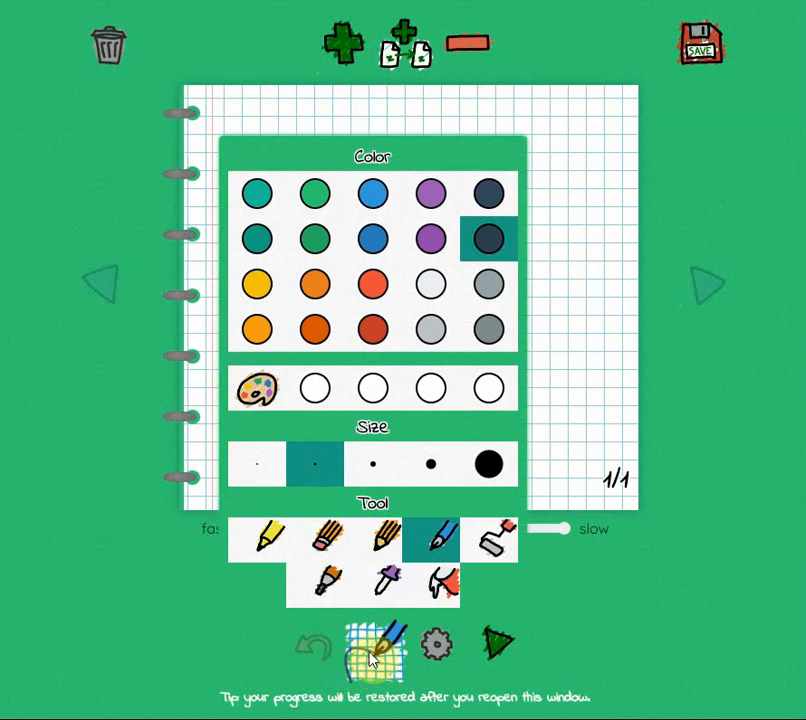
click(266, 538)
click(433, 648)
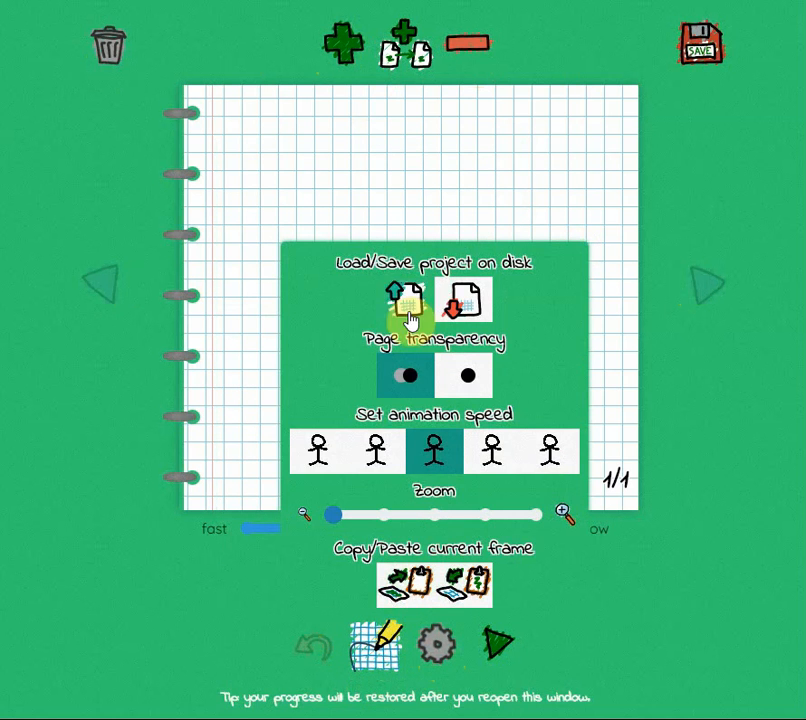
click(497, 644)
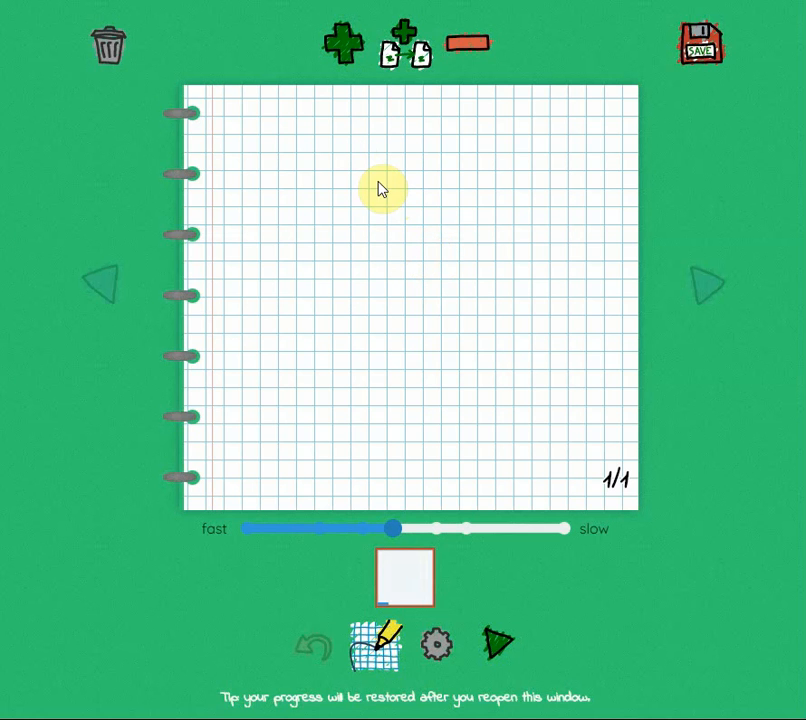
Step: Draw a stick figure on the first page with a round head, straight body, two lowered arms and two spread legs
mouse_move(378, 184)
mouse_down()
mouse_move(352, 215)
mouse_move(393, 243)
mouse_move(411, 226)
mouse_move(388, 181)
mouse_up()
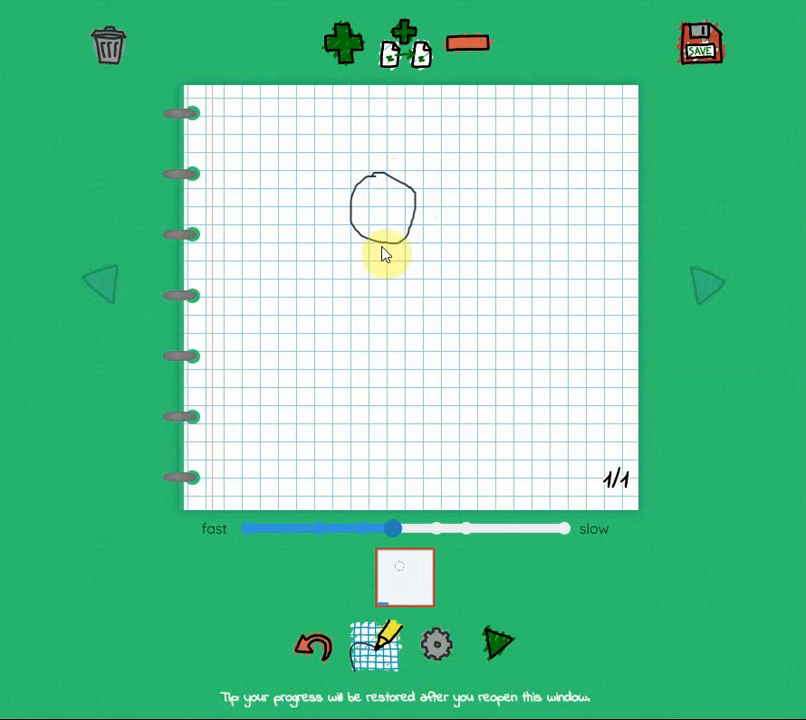
drag(386, 243, 388, 347)
mouse_move(384, 245)
mouse_down()
mouse_move(327, 316)
mouse_move(430, 280)
mouse_up()
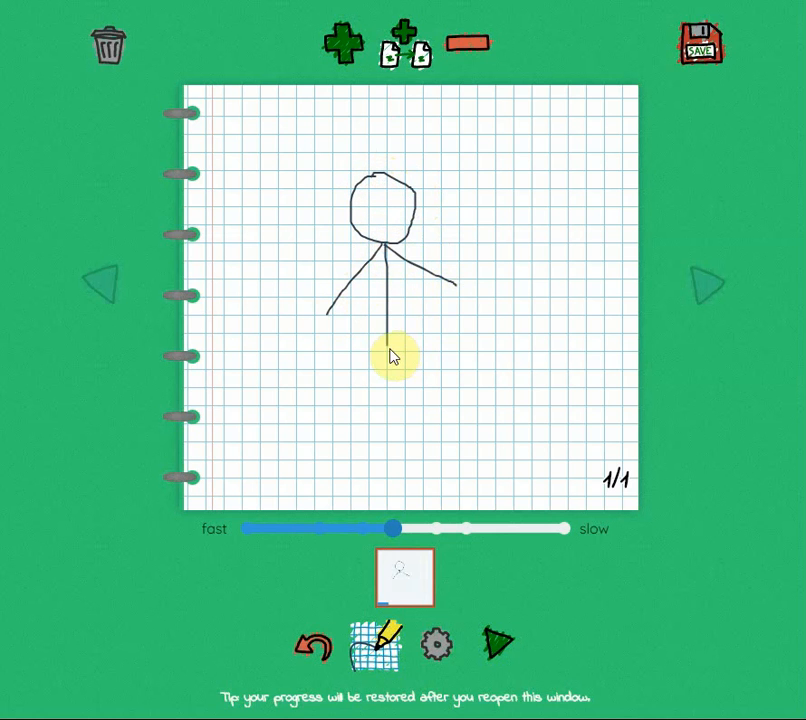
drag(385, 349, 350, 425)
drag(386, 346, 425, 427)
Step: Add a second page and trace the stick figure, raising the arm on its right-hand side slightly
click(336, 50)
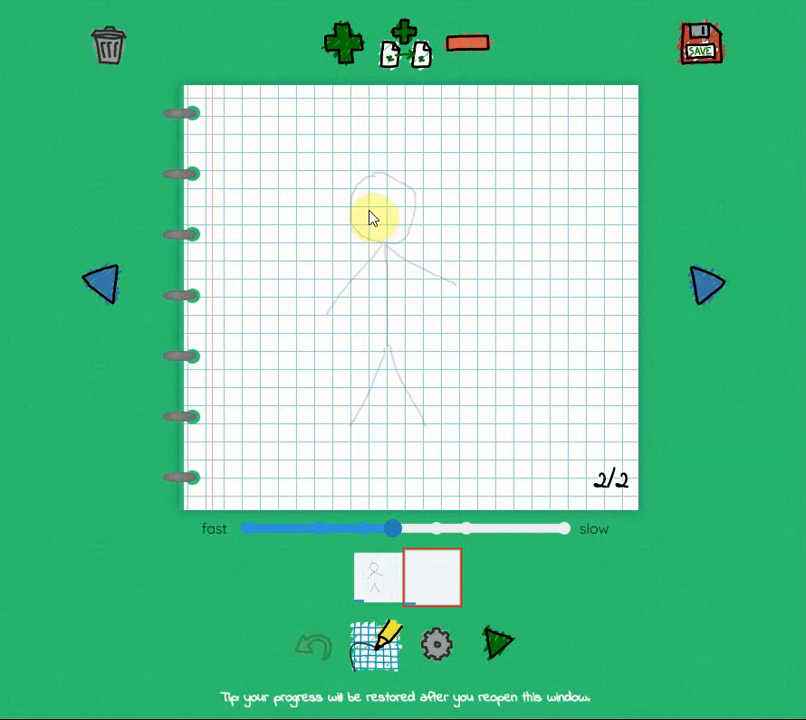
drag(375, 172, 351, 232)
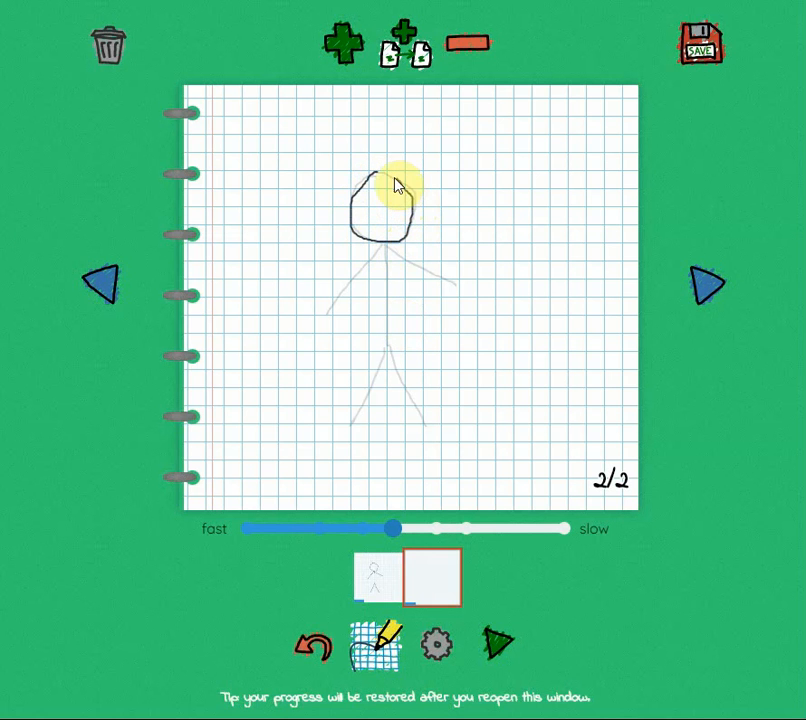
drag(373, 173, 370, 172)
drag(384, 241, 387, 350)
drag(374, 395, 357, 424)
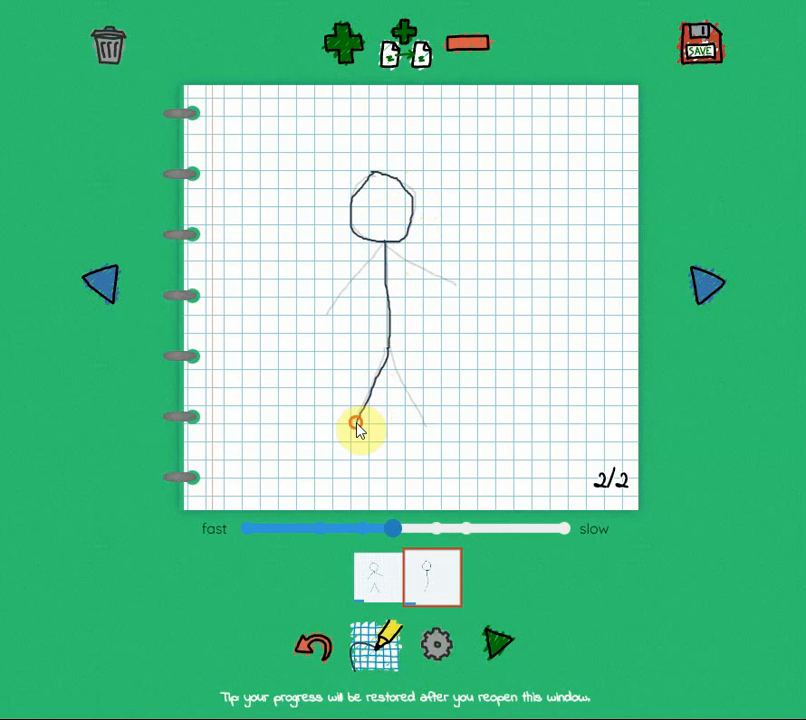
drag(387, 350, 420, 415)
mouse_move(383, 242)
mouse_down()
mouse_move(346, 304)
mouse_move(329, 310)
mouse_up()
drag(385, 245, 457, 263)
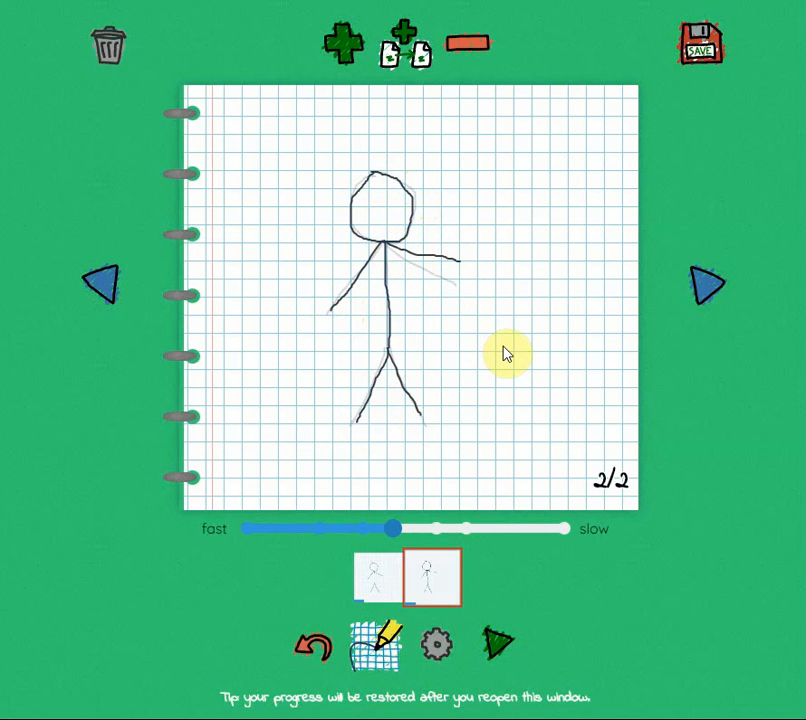
Step: Add a third page and trace the stick figure again with the moving arm stretched out horizontally
click(340, 52)
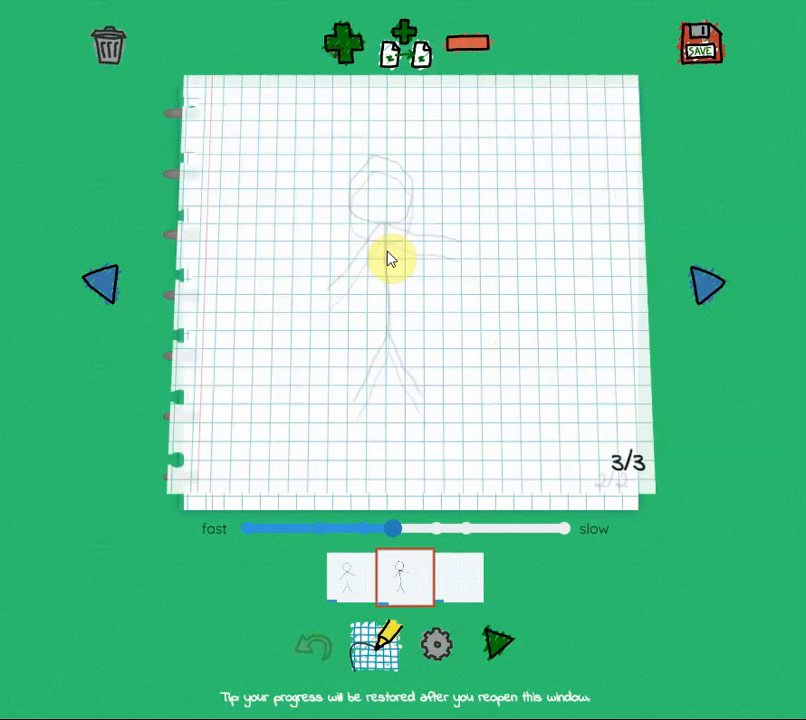
drag(372, 172, 347, 214)
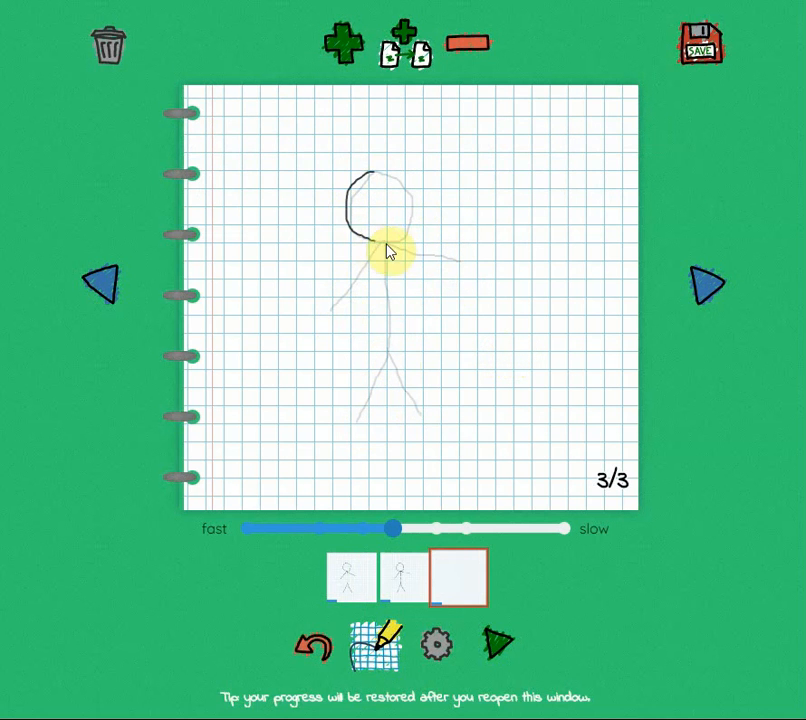
drag(378, 179, 370, 169)
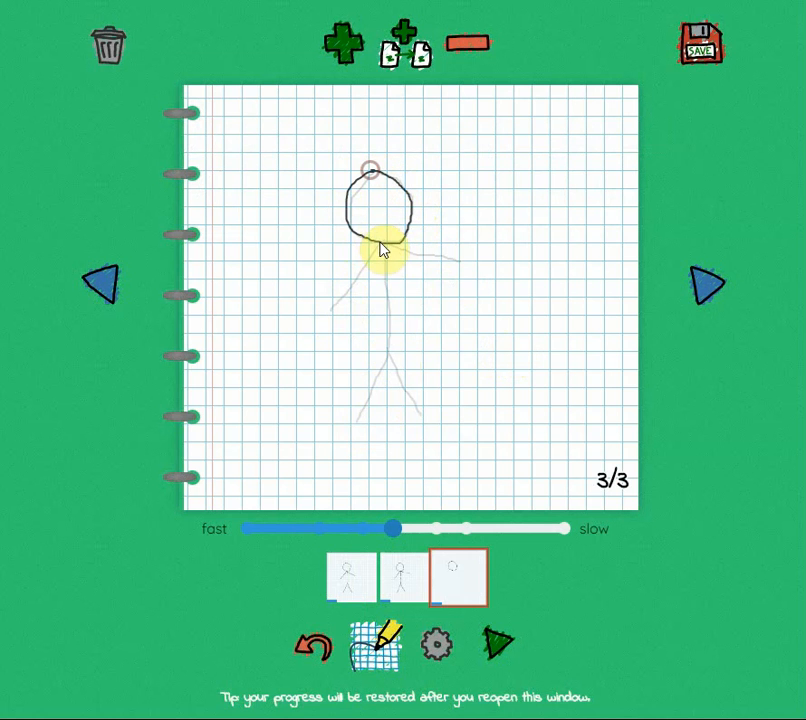
mouse_move(381, 243)
mouse_down()
mouse_move(387, 353)
mouse_move(358, 419)
mouse_up()
drag(385, 353, 425, 423)
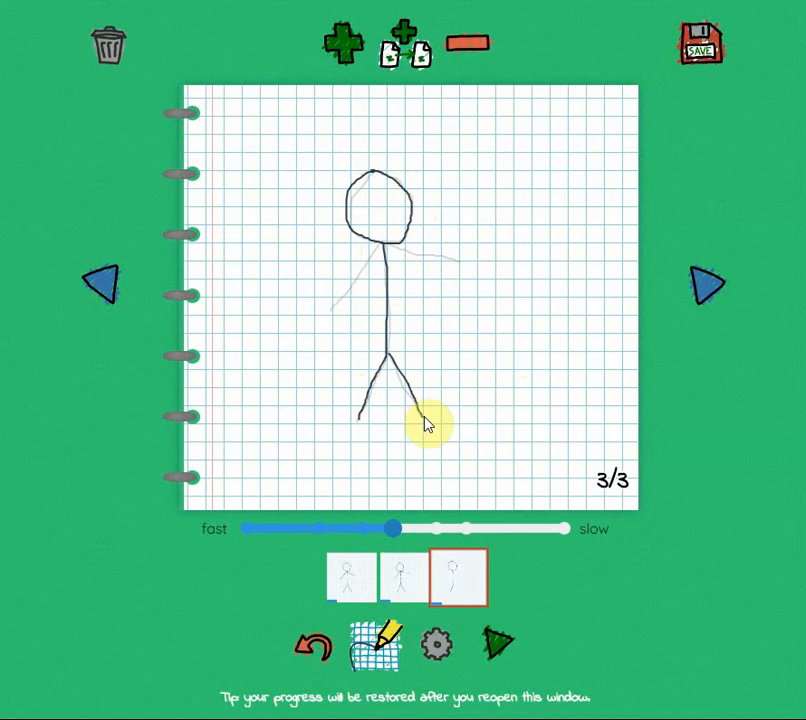
mouse_move(381, 244)
mouse_down()
mouse_move(347, 310)
mouse_move(338, 306)
mouse_up()
click(381, 243)
drag(381, 243, 449, 242)
Step: Add a fourth page and redraw the stick figure with the moving arm angled above the shoulder
click(346, 48)
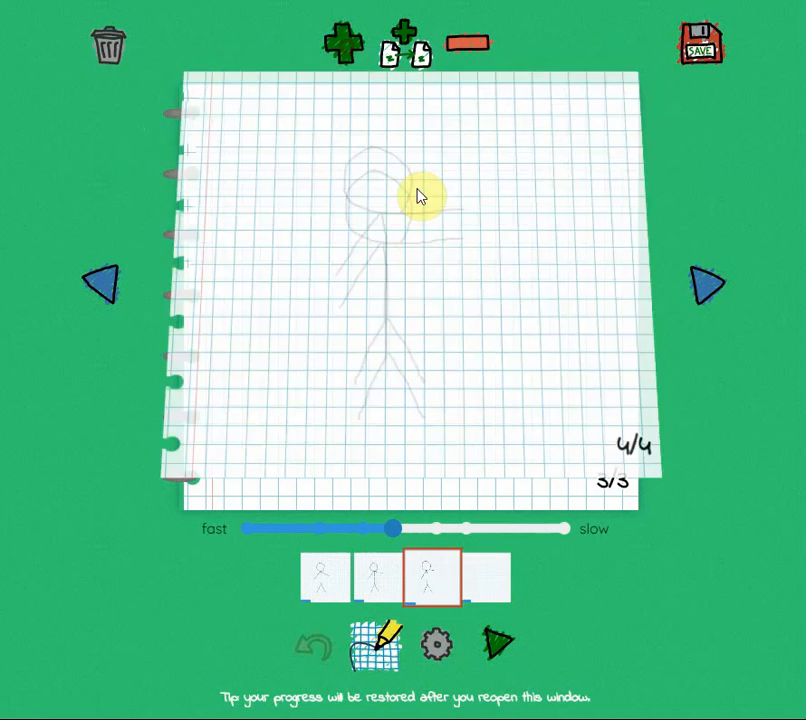
mouse_move(372, 168)
mouse_down()
mouse_move(350, 210)
mouse_move(360, 221)
mouse_move(406, 234)
mouse_up()
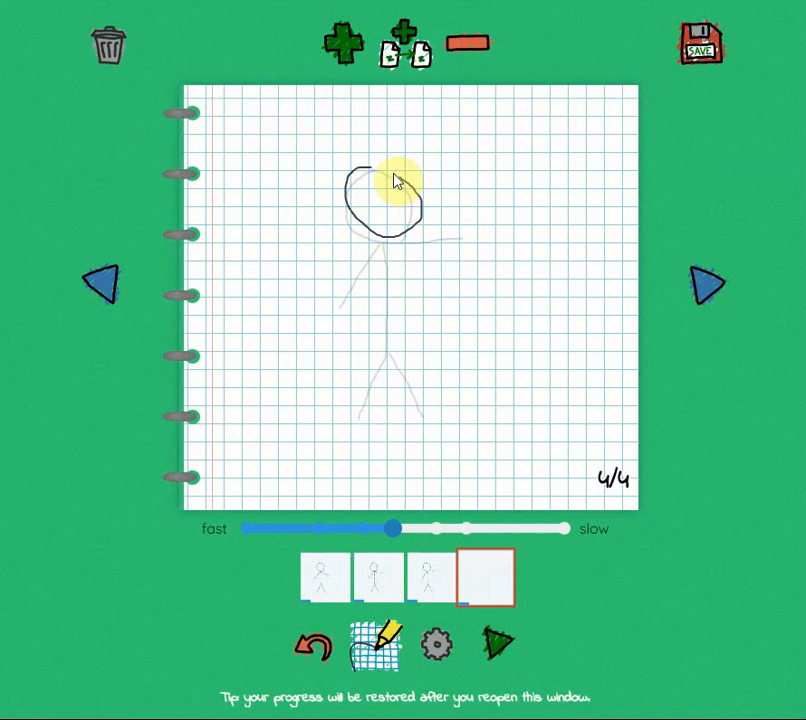
drag(395, 181, 368, 166)
mouse_move(385, 236)
mouse_down()
mouse_move(386, 352)
mouse_move(358, 409)
mouse_up()
drag(384, 352, 423, 402)
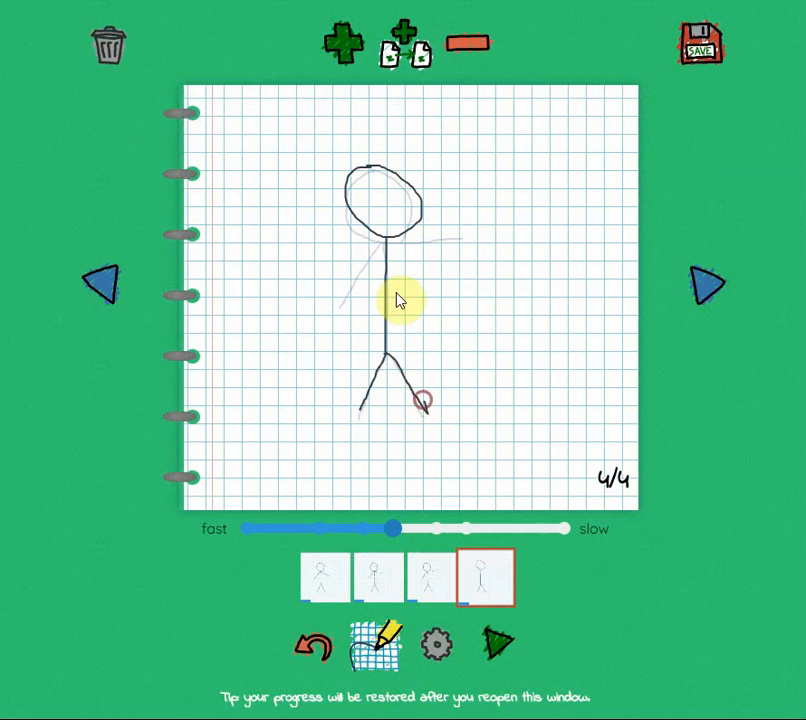
drag(383, 234, 344, 298)
mouse_move(432, 225)
mouse_down()
mouse_move(388, 238)
mouse_move(462, 214)
mouse_up()
Step: Add a fifth page and redraw the stick figure with the moving arm bent upward beside the head
click(344, 46)
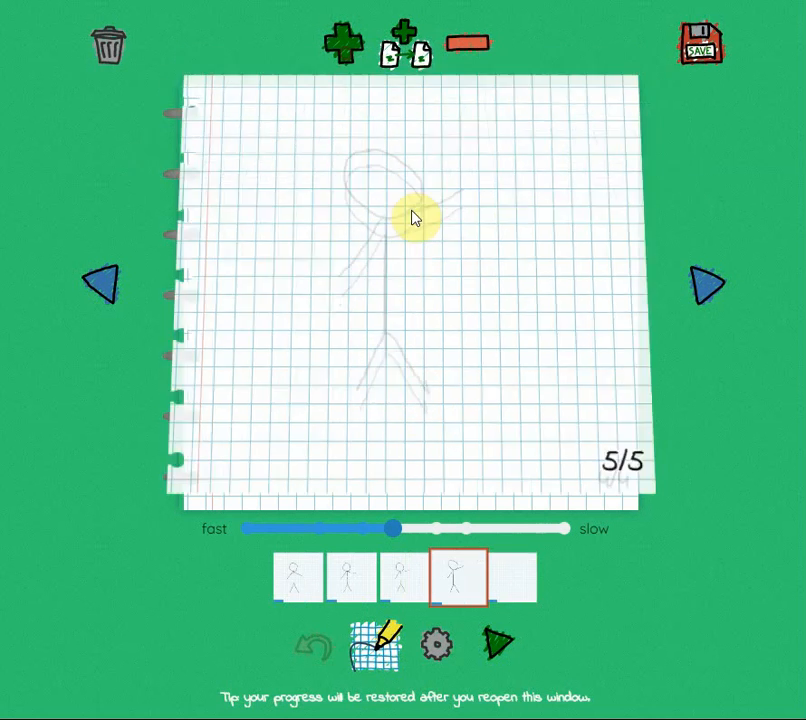
mouse_move(376, 166)
mouse_down()
mouse_move(387, 236)
mouse_move(405, 228)
mouse_move(416, 204)
mouse_move(409, 178)
mouse_move(364, 168)
mouse_up()
mouse_move(386, 233)
mouse_down()
mouse_move(387, 343)
mouse_move(360, 399)
mouse_up()
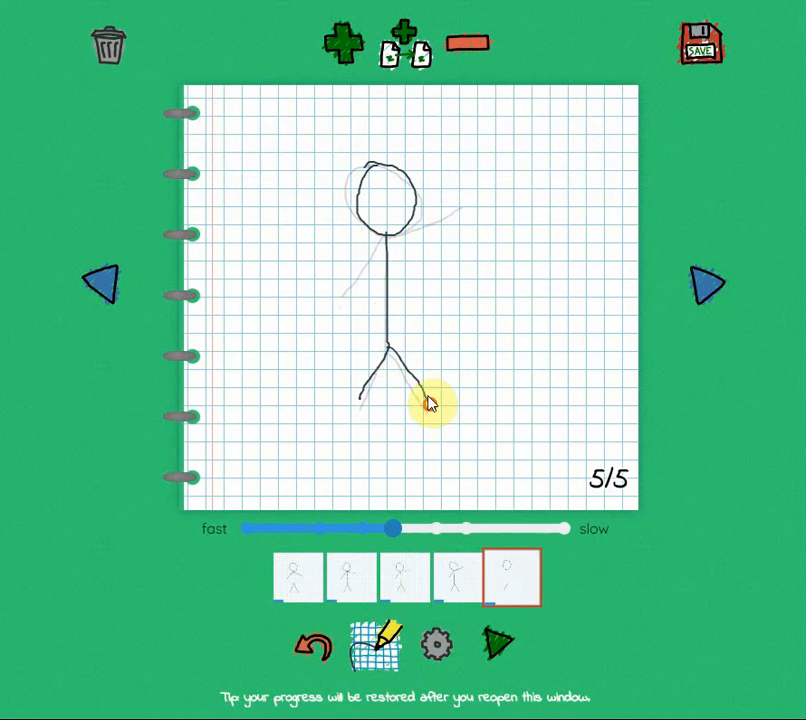
drag(428, 402, 430, 405)
drag(389, 239, 344, 297)
mouse_move(392, 239)
mouse_down()
mouse_move(437, 187)
mouse_move(440, 168)
mouse_up()
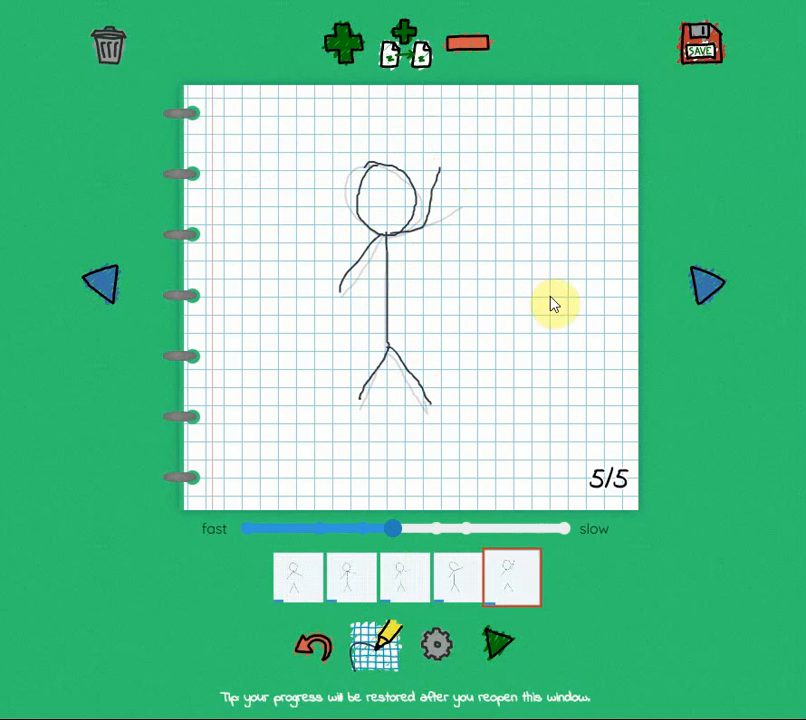
Step: Preview the animation before and after setting the fifth frame's display time to 0.1 s
click(498, 643)
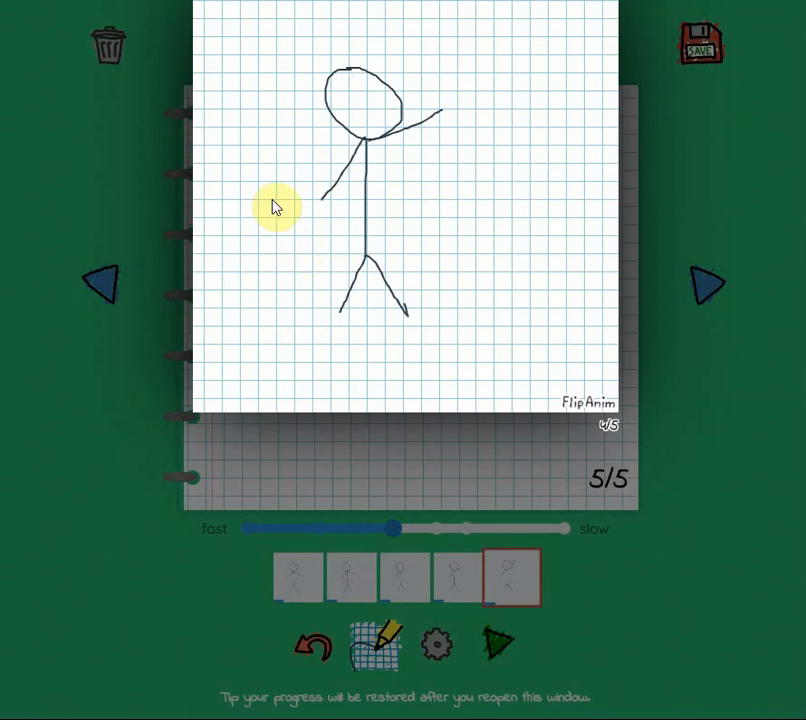
click(709, 375)
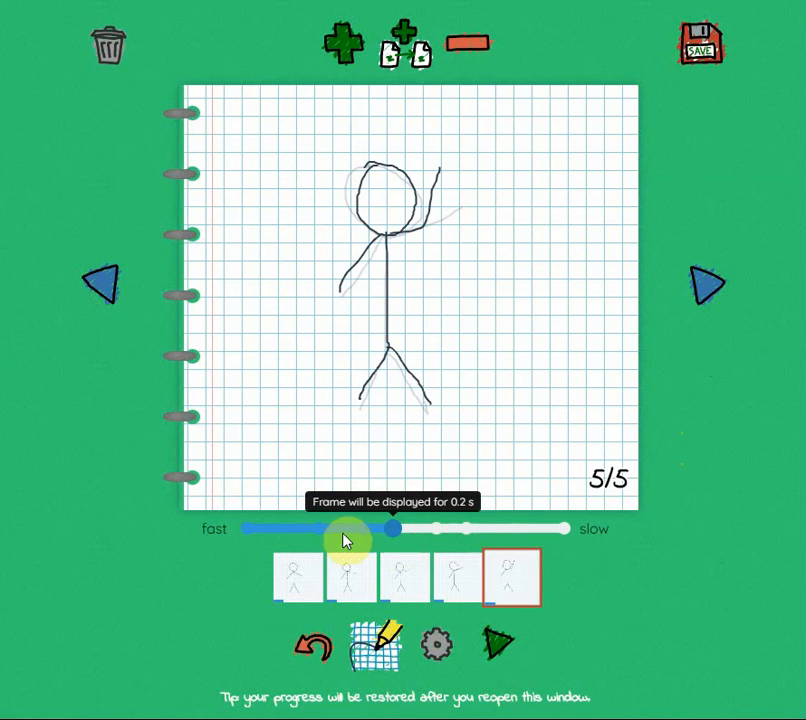
click(315, 534)
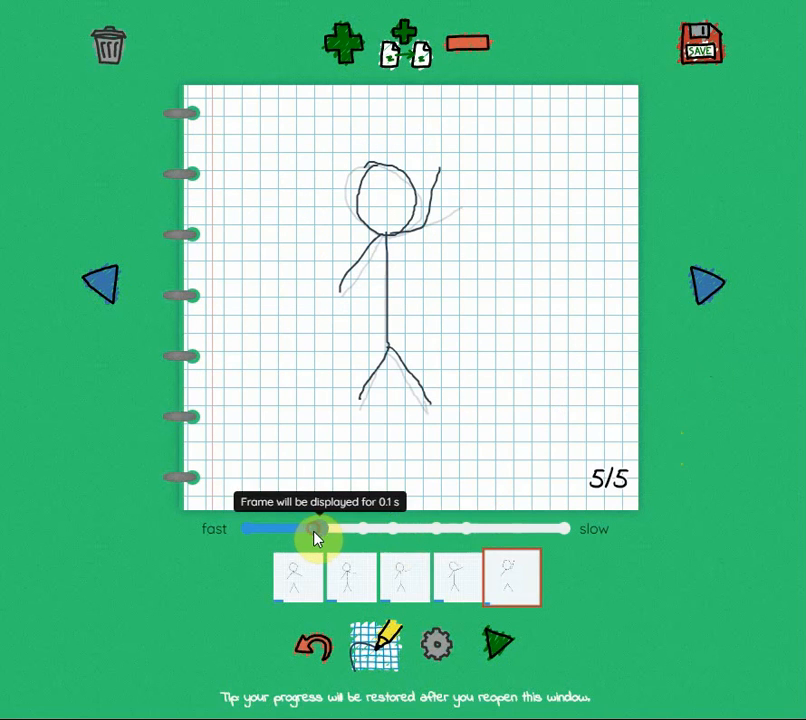
click(497, 641)
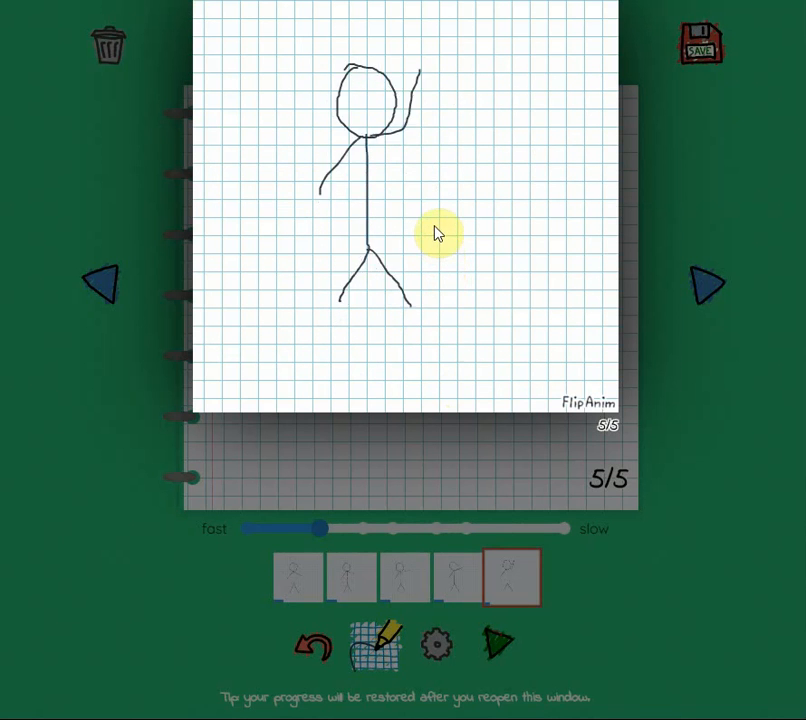
click(594, 527)
Step: Set the whole animation to the fastest speed preset and preview it
click(459, 647)
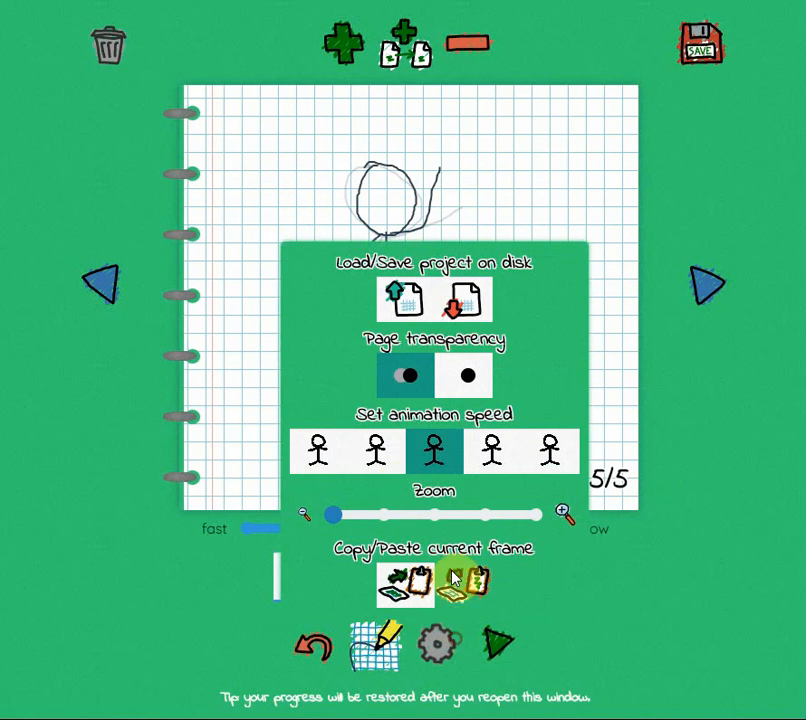
click(317, 457)
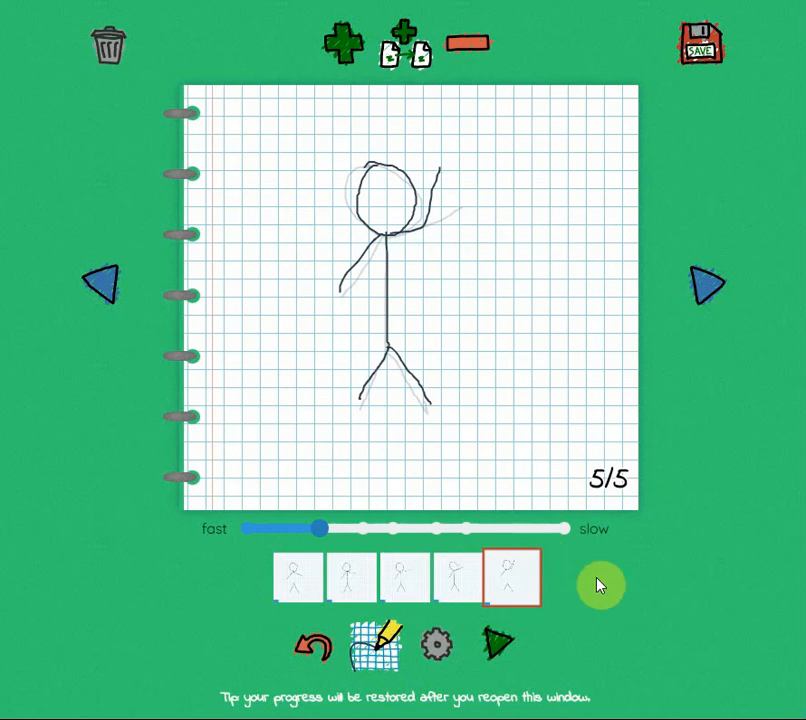
click(502, 644)
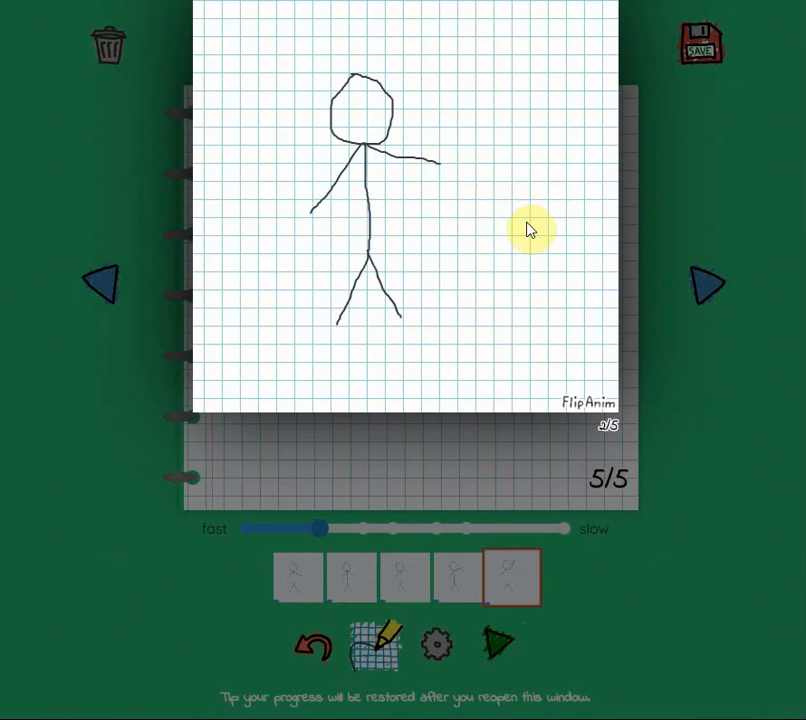
click(742, 454)
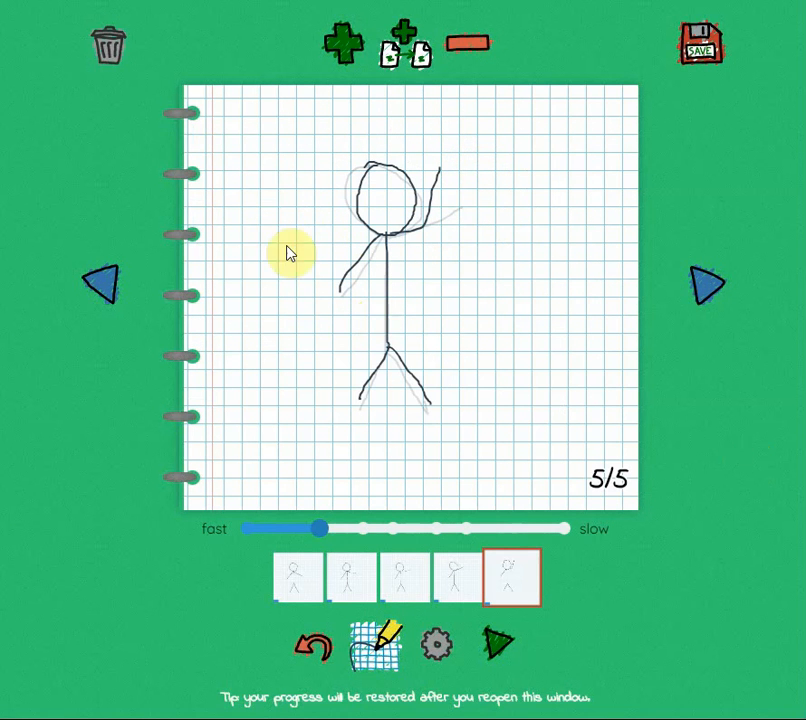
Step: Delete the whole stick-figure animation to start over with a blank page
click(112, 55)
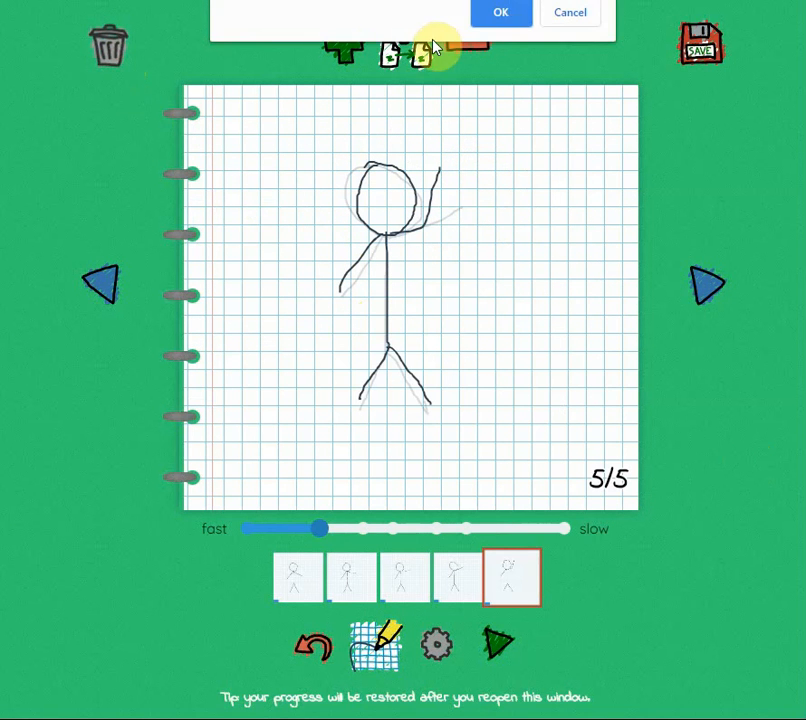
click(500, 15)
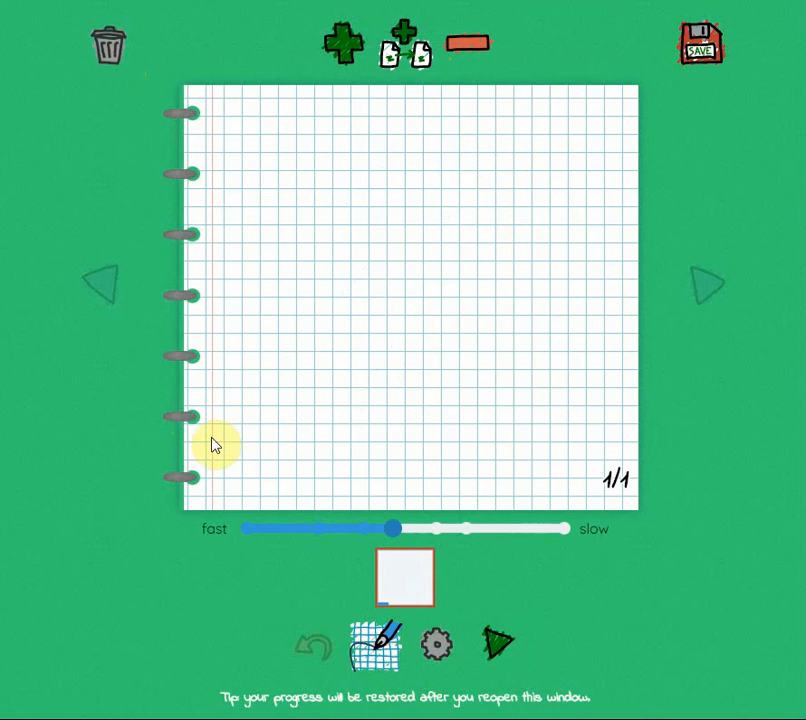
Step: Draw a ground line across the lower page and a large tree on it with a trunk, branches and scalloped crown
mouse_move(212, 437)
mouse_down()
mouse_move(327, 430)
mouse_move(673, 446)
mouse_up()
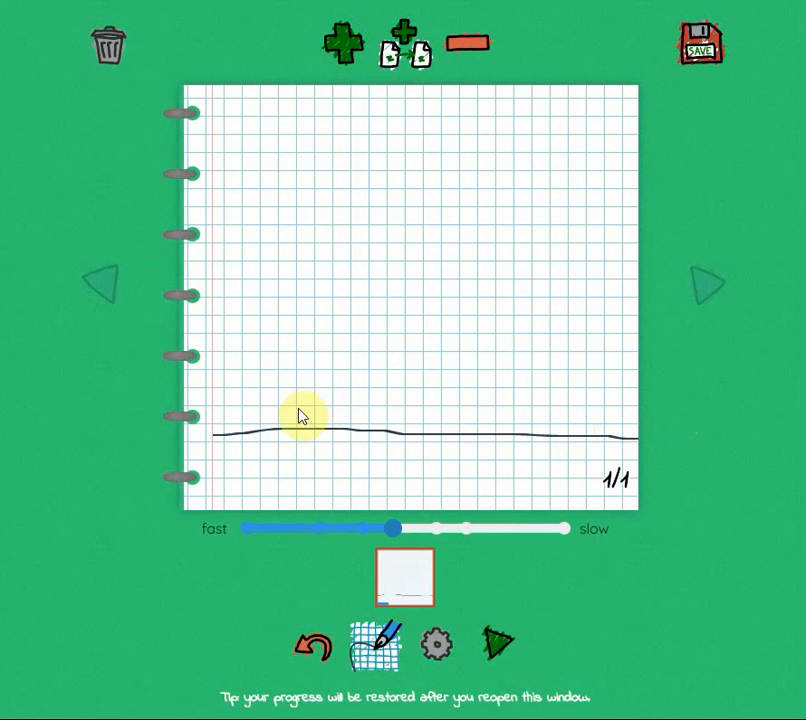
mouse_move(268, 432)
mouse_down()
mouse_move(289, 364)
mouse_move(290, 310)
mouse_up()
drag(289, 195, 291, 198)
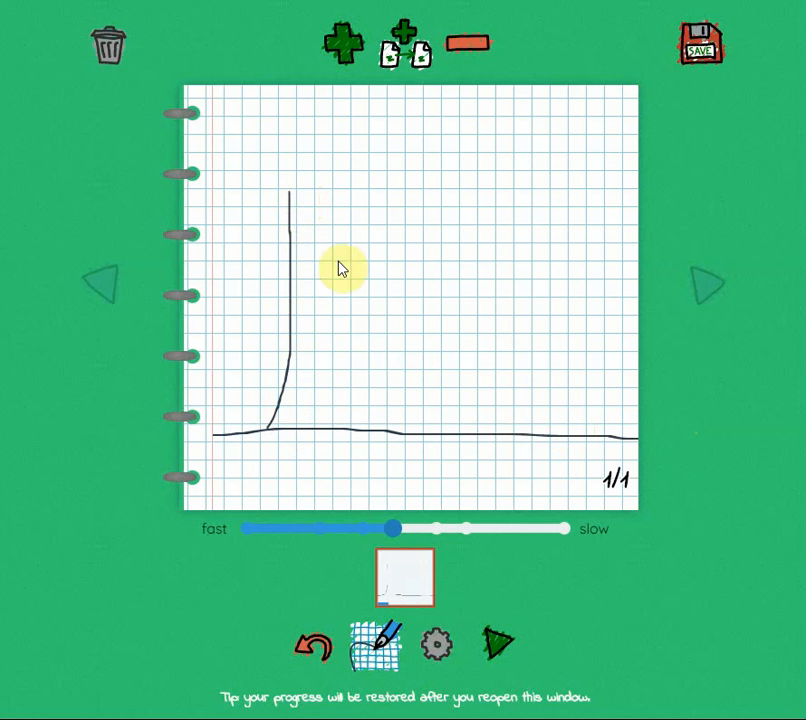
mouse_move(360, 432)
mouse_down()
mouse_move(339, 350)
mouse_move(332, 186)
mouse_move(349, 188)
mouse_move(376, 168)
mouse_move(327, 167)
mouse_move(333, 118)
mouse_move(317, 143)
mouse_move(290, 126)
mouse_move(289, 164)
mouse_move(257, 165)
mouse_move(281, 187)
mouse_move(376, 229)
mouse_move(390, 205)
mouse_move(418, 204)
mouse_move(438, 148)
mouse_move(408, 90)
mouse_move(247, 93)
mouse_move(215, 164)
mouse_move(224, 212)
mouse_move(245, 225)
mouse_move(285, 228)
mouse_up()
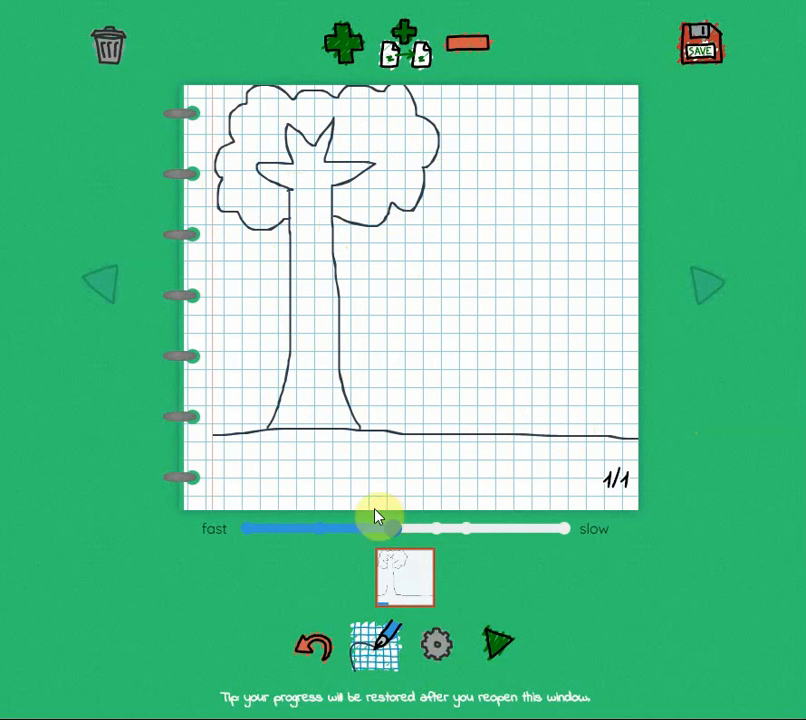
Step: Try to fill the tree's crown with dark green using the paint bucket, and undo the fill
click(378, 643)
click(430, 620)
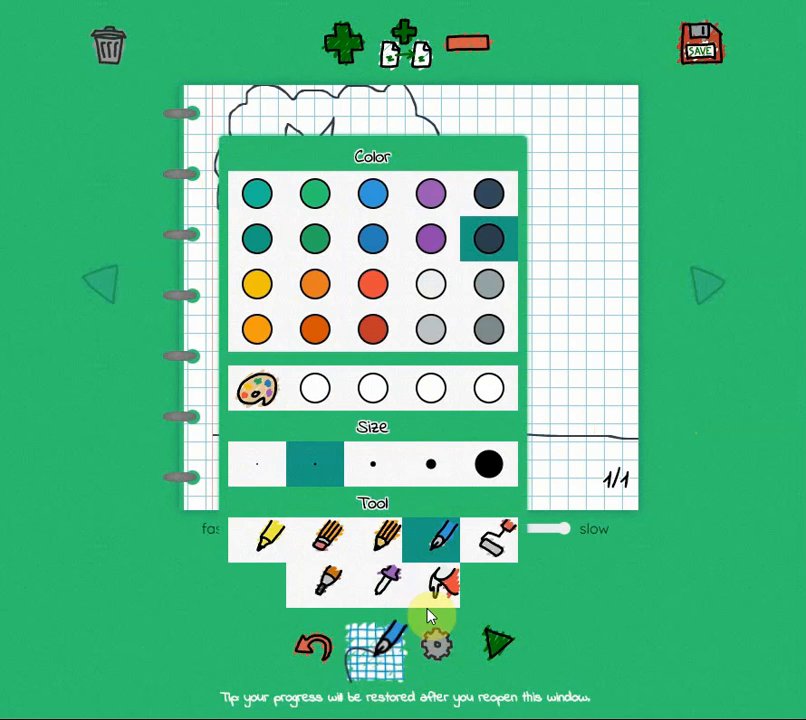
click(397, 635)
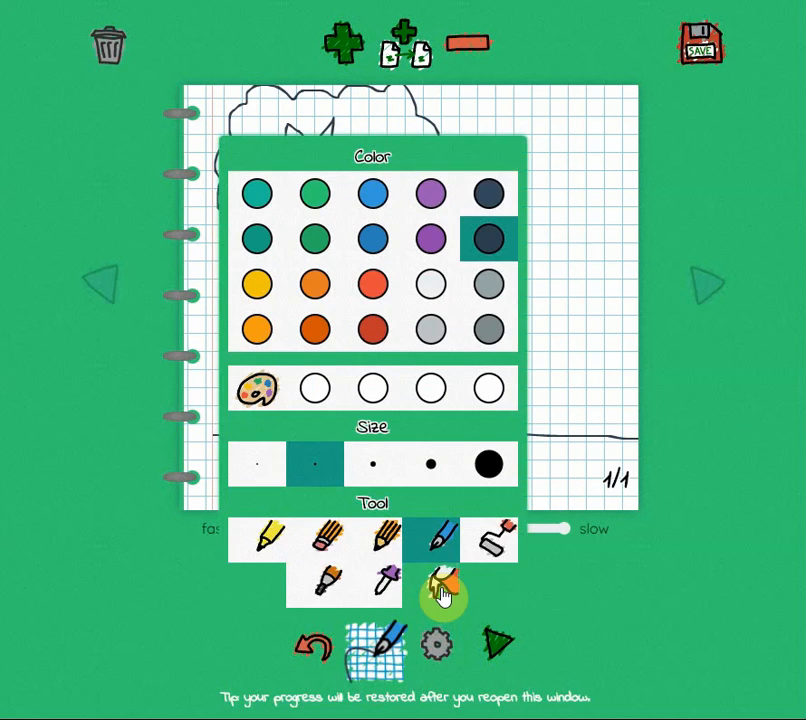
click(437, 590)
click(376, 655)
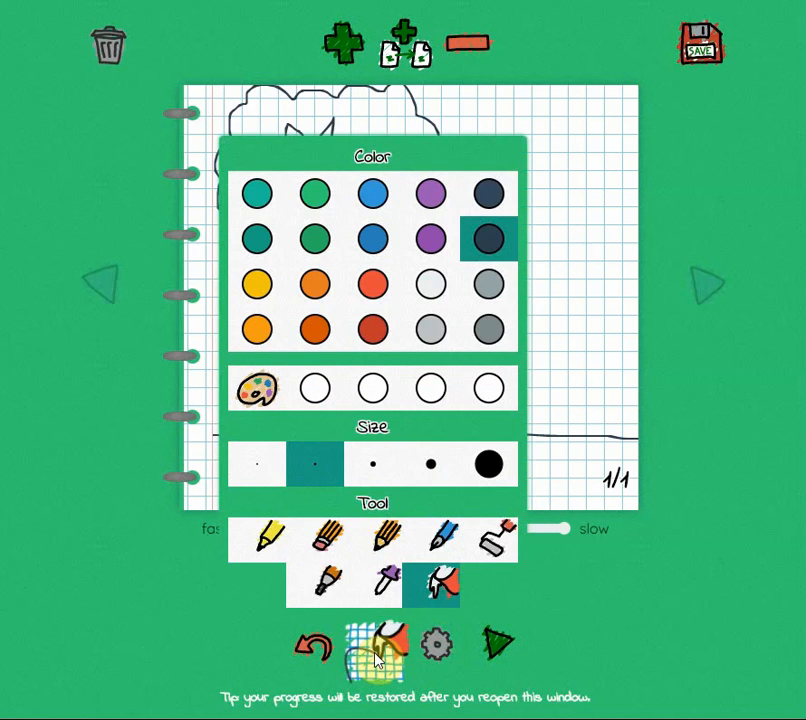
click(317, 252)
click(350, 212)
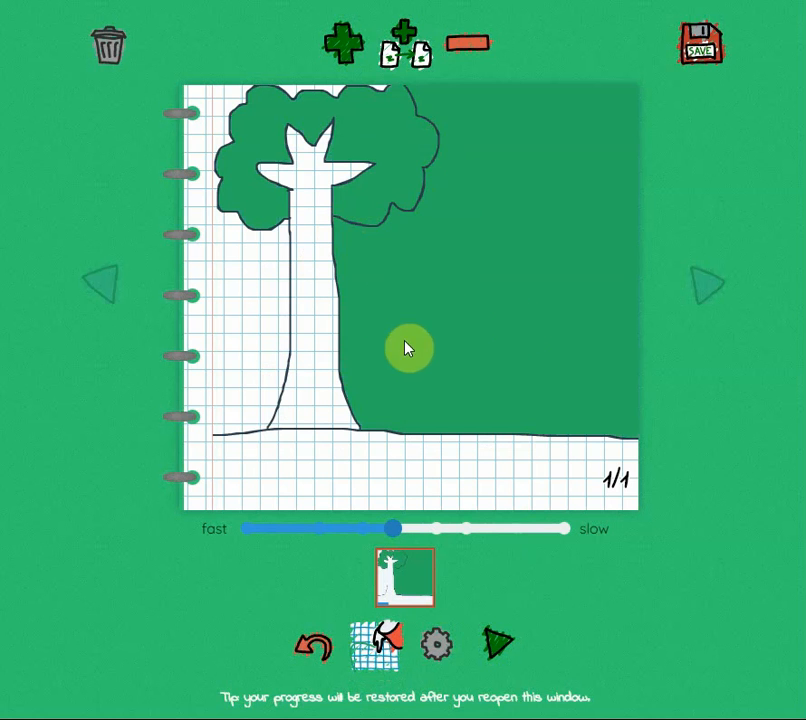
click(308, 648)
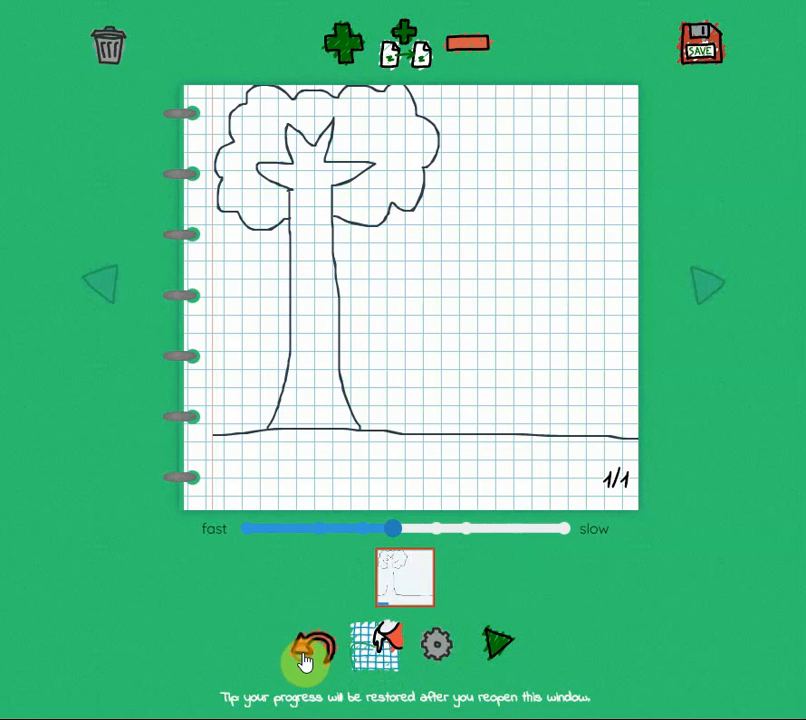
Step: Close the gap in the crown's outline at the page's upper edge with a thin near-black pencil line
click(375, 655)
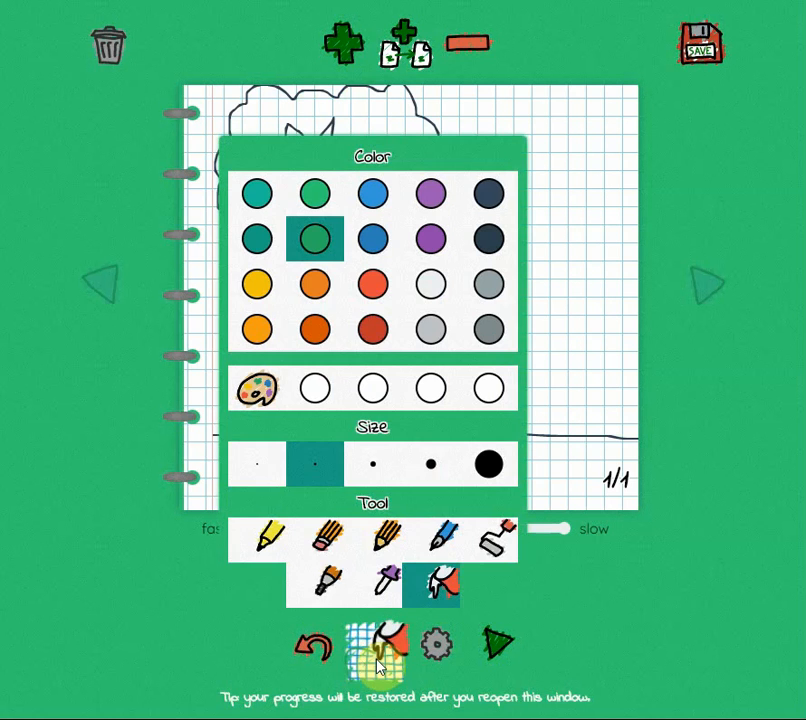
click(270, 553)
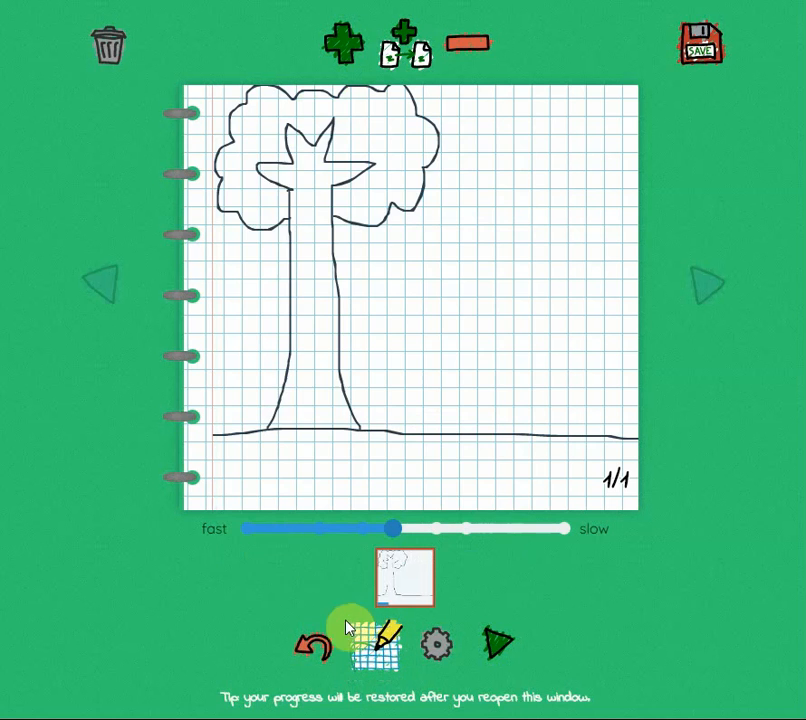
click(350, 632)
click(480, 255)
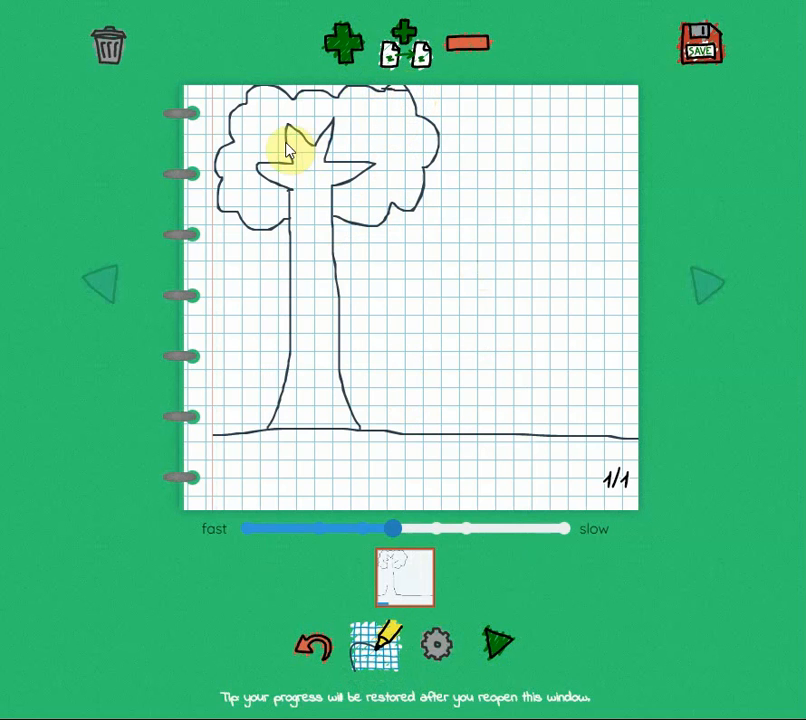
Step: Try the dark green bucket fill on the crown again with the outline patched, and undo it
click(381, 660)
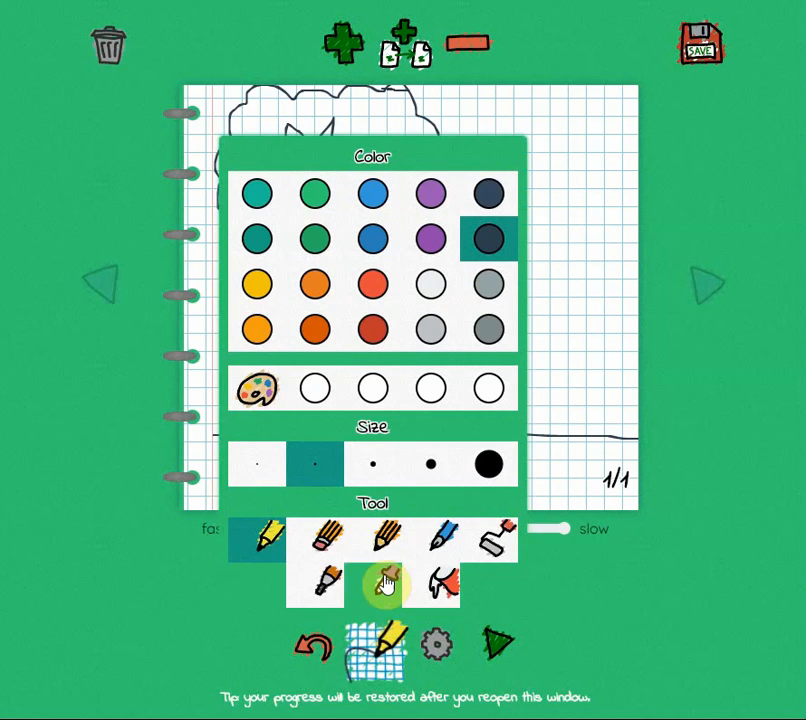
click(441, 583)
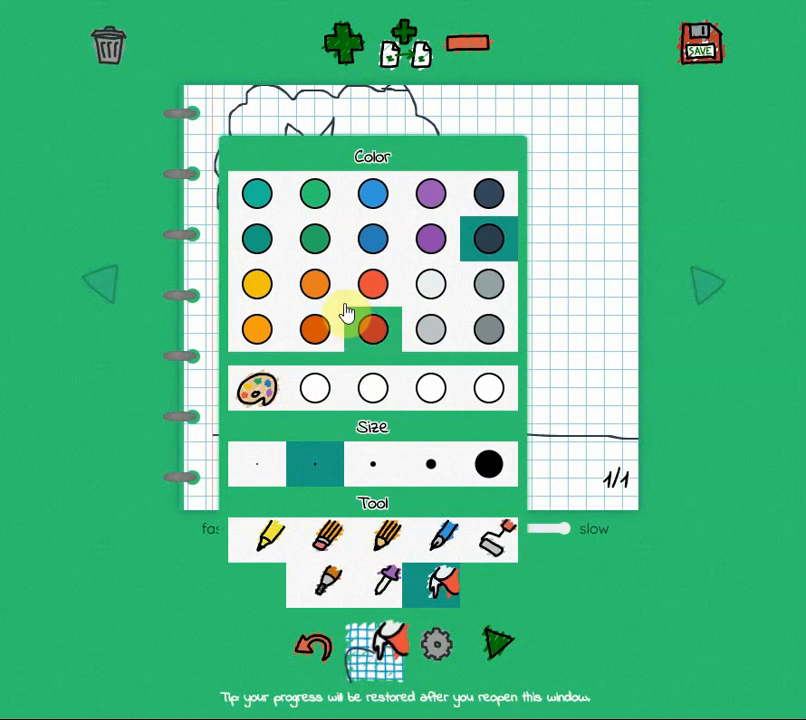
click(312, 250)
click(387, 196)
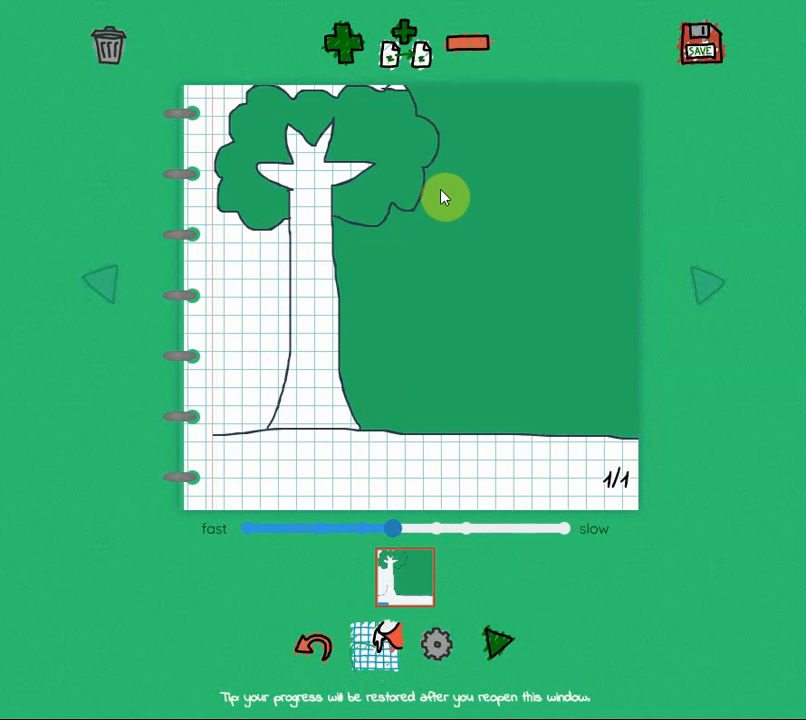
key(ctrl+z)
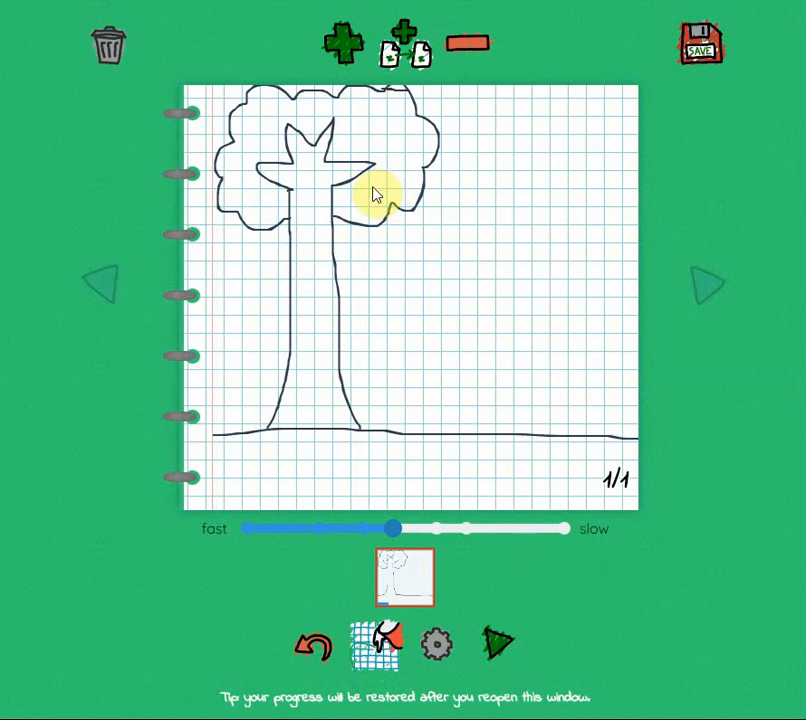
scroll(414, 150, up, 2)
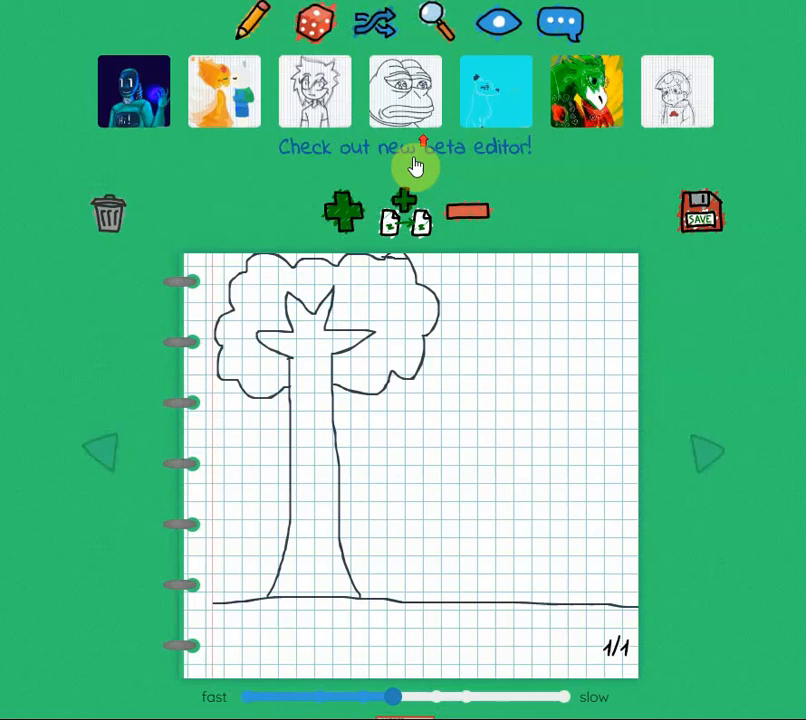
scroll(414, 180, down, 2)
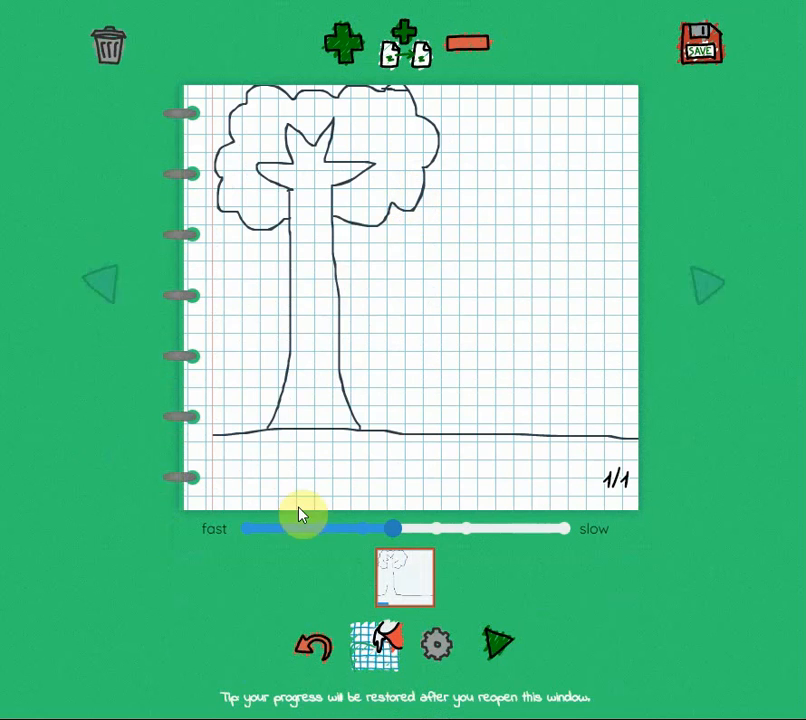
Step: Fill the tree's trunk and branches with dark orange
click(388, 652)
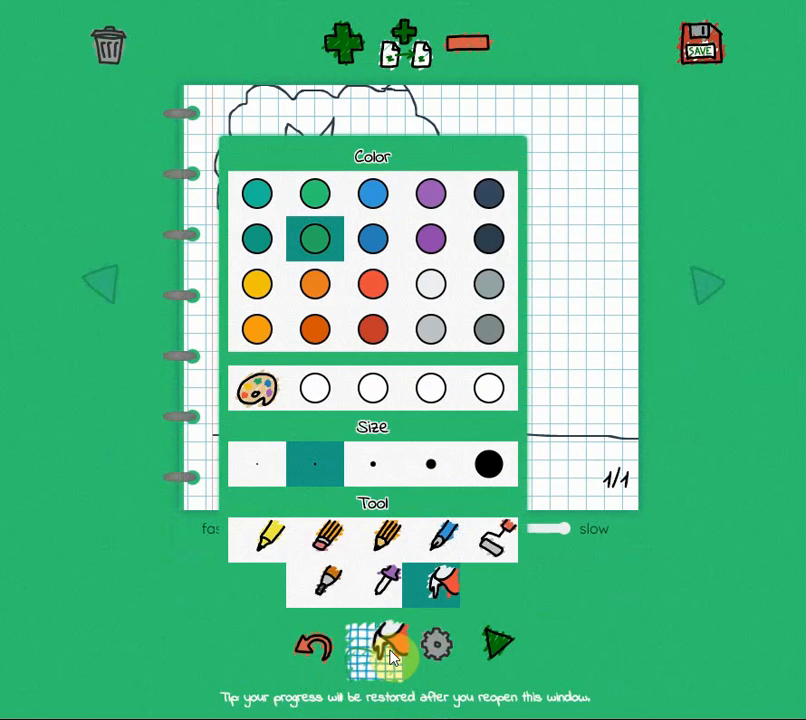
click(315, 326)
click(313, 313)
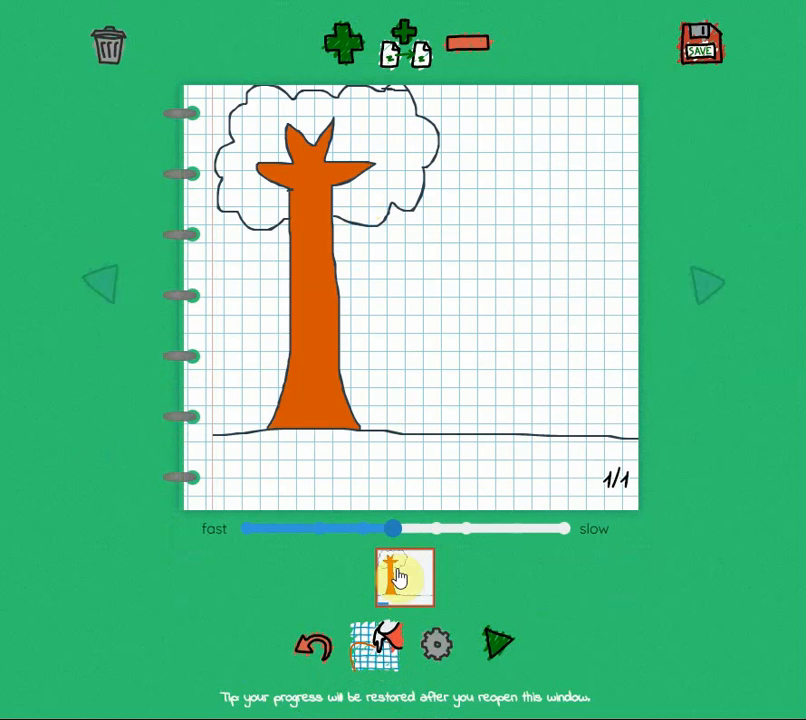
Step: Paint the right side and upper edge of the crown dark green with the roller at the largest size
click(395, 642)
click(428, 582)
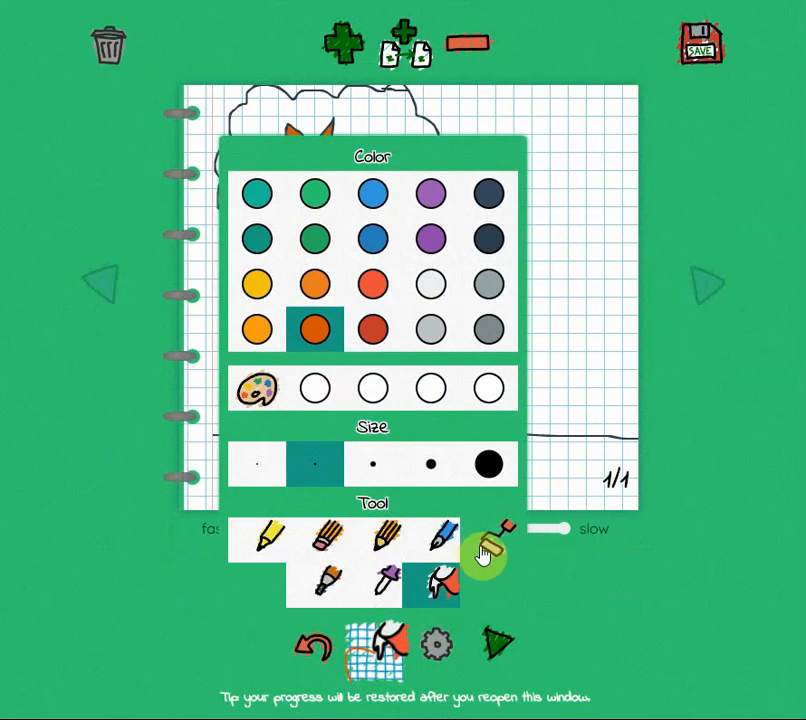
click(390, 642)
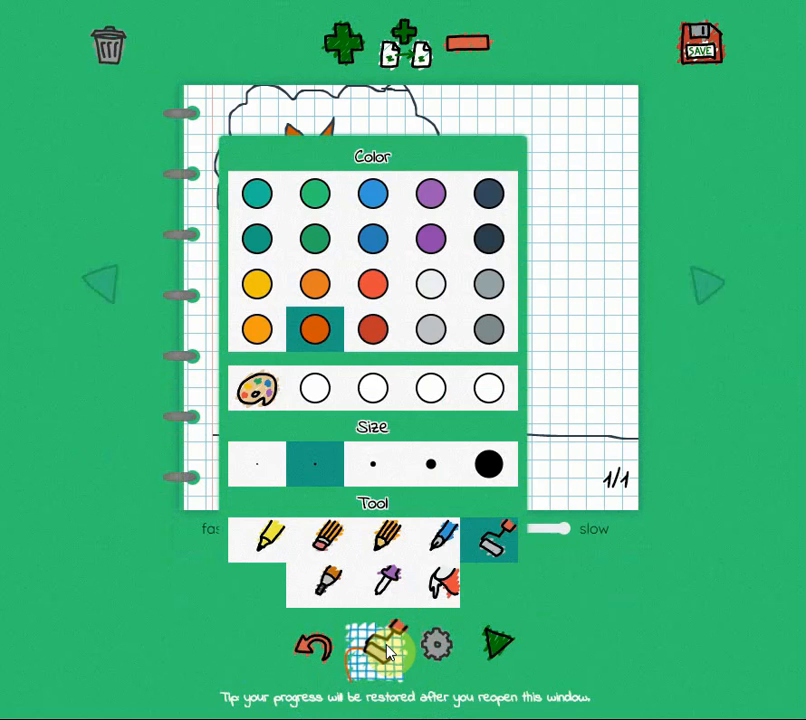
click(317, 279)
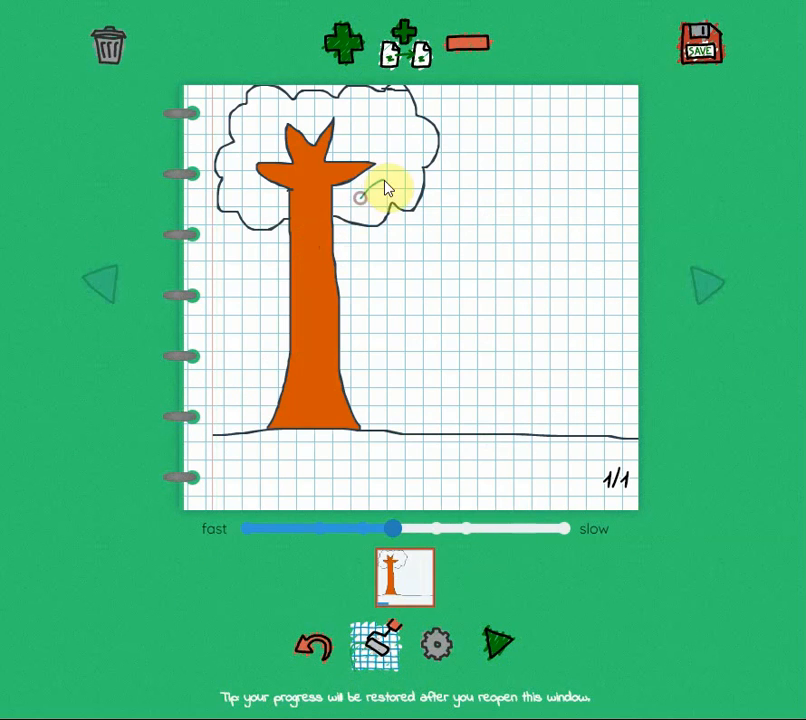
mouse_move(385, 181)
mouse_down()
mouse_move(351, 195)
mouse_move(365, 194)
mouse_move(378, 177)
mouse_move(366, 206)
mouse_move(342, 210)
mouse_move(357, 218)
mouse_move(377, 211)
mouse_move(389, 193)
mouse_move(403, 199)
mouse_move(418, 133)
mouse_up()
click(388, 650)
click(493, 467)
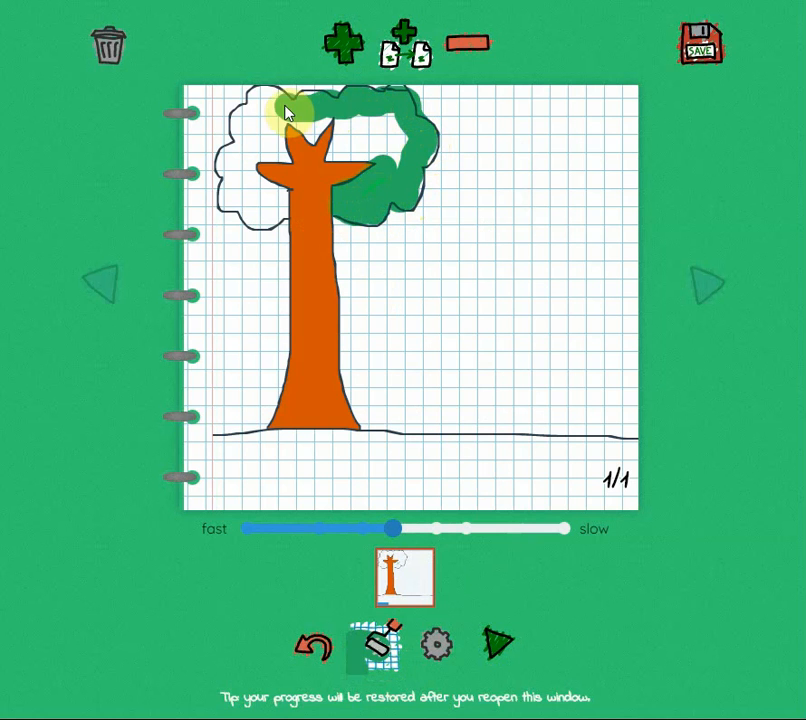
Step: Cover the rest of the crown in dark green and roll over it again to add lighter green patches
mouse_move(252, 121)
mouse_down()
mouse_move(247, 142)
mouse_move(221, 167)
mouse_move(234, 198)
mouse_move(262, 222)
mouse_move(279, 206)
mouse_up()
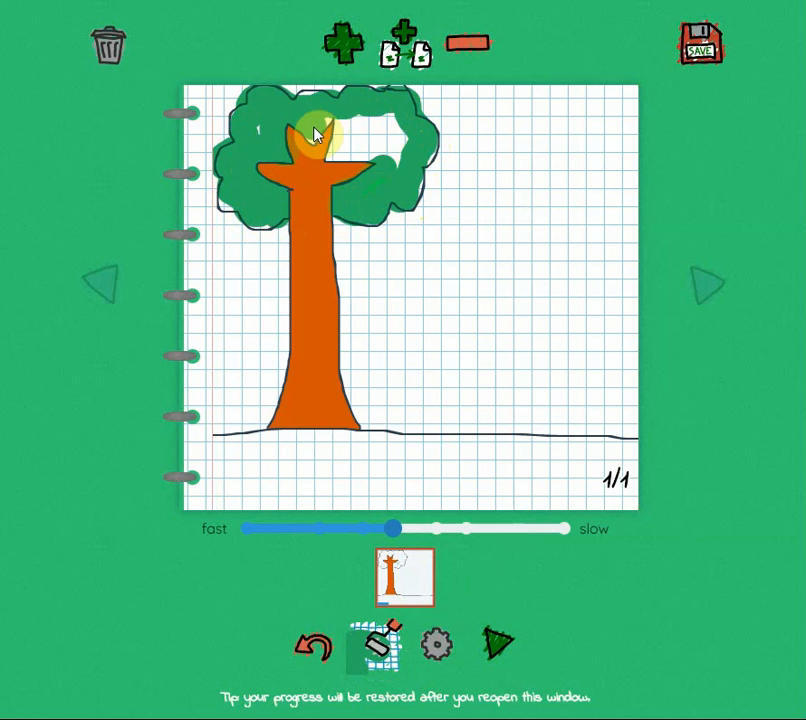
drag(314, 127, 345, 118)
mouse_move(393, 148)
mouse_down()
mouse_move(361, 119)
mouse_move(411, 138)
mouse_move(369, 180)
mouse_move(370, 193)
mouse_move(408, 165)
mouse_up()
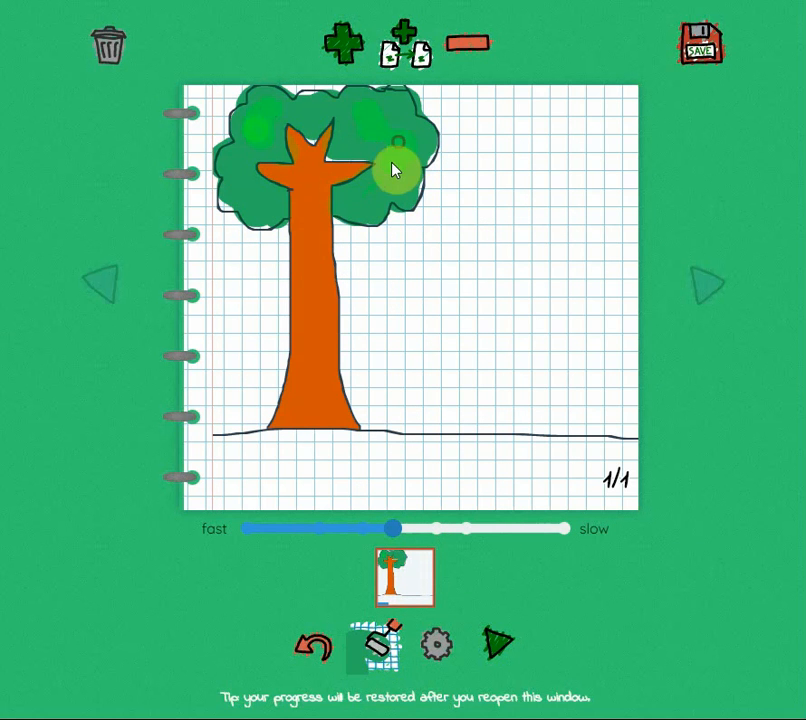
drag(265, 196, 250, 182)
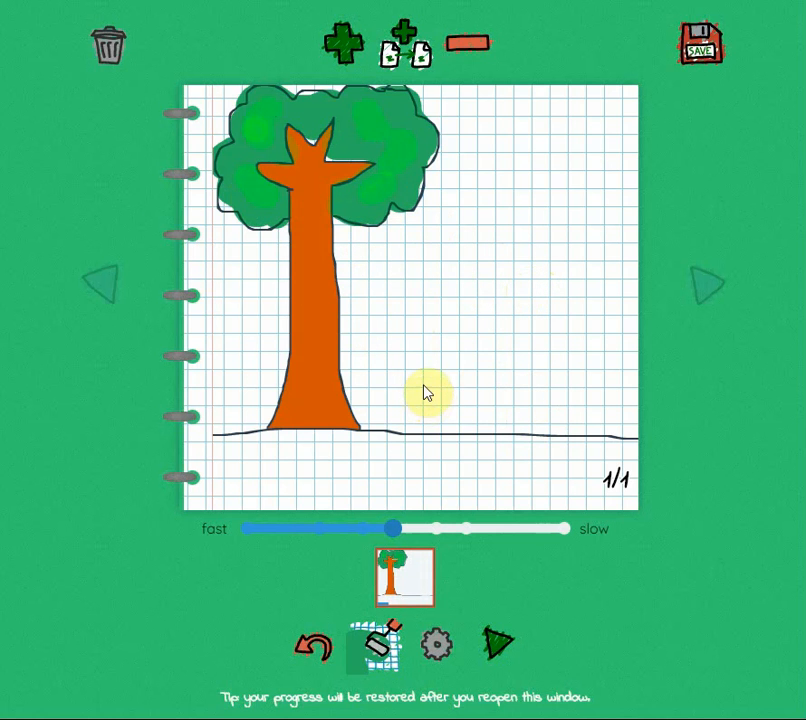
Step: Duplicate the tree page four times to make a five-page animation
click(403, 50)
click(403, 50)
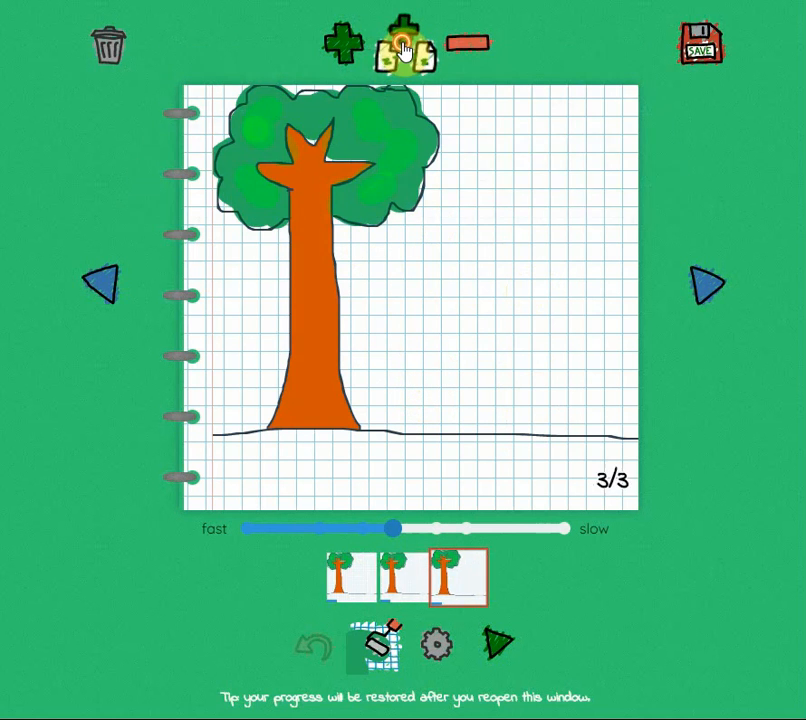
click(403, 50)
click(403, 50)
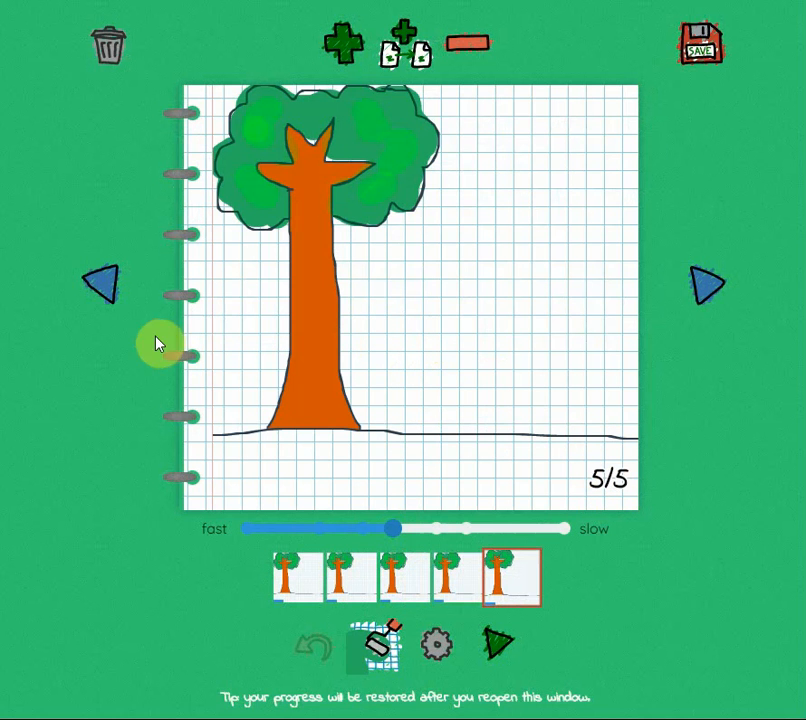
Step: Look through the five copied tree pages and return to the first one
click(102, 290)
click(102, 290)
click(102, 290)
click(102, 290)
click(369, 572)
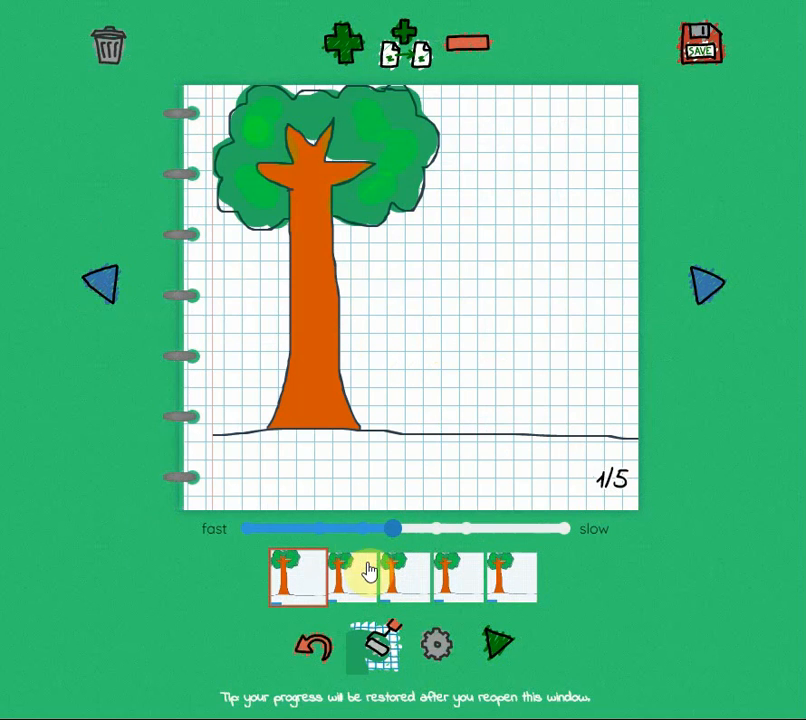
click(425, 578)
click(460, 580)
click(518, 584)
click(293, 579)
Step: Draw a small dark orange circle beside the tree on the first page with the pencil at the second-smallest size
click(378, 643)
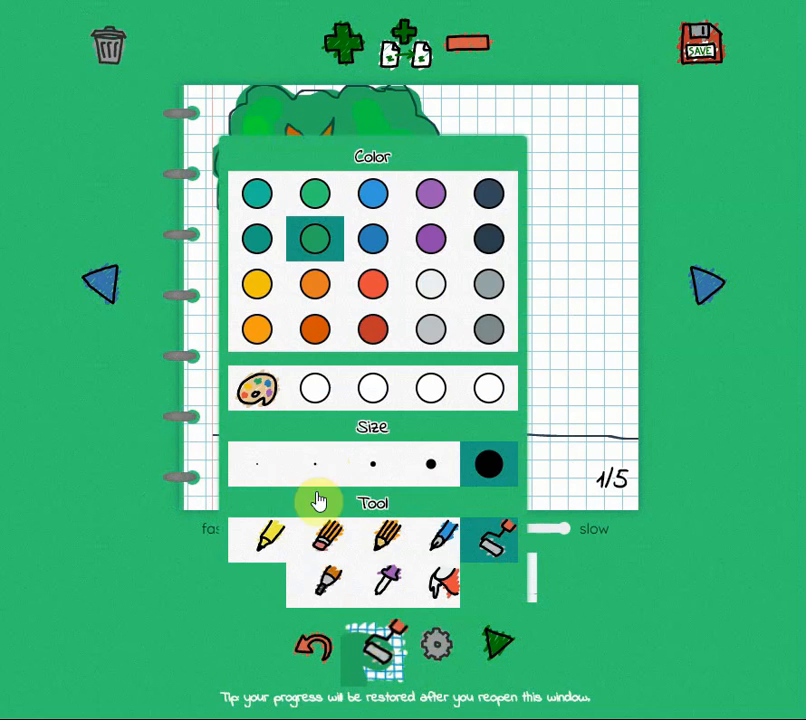
click(270, 540)
click(385, 643)
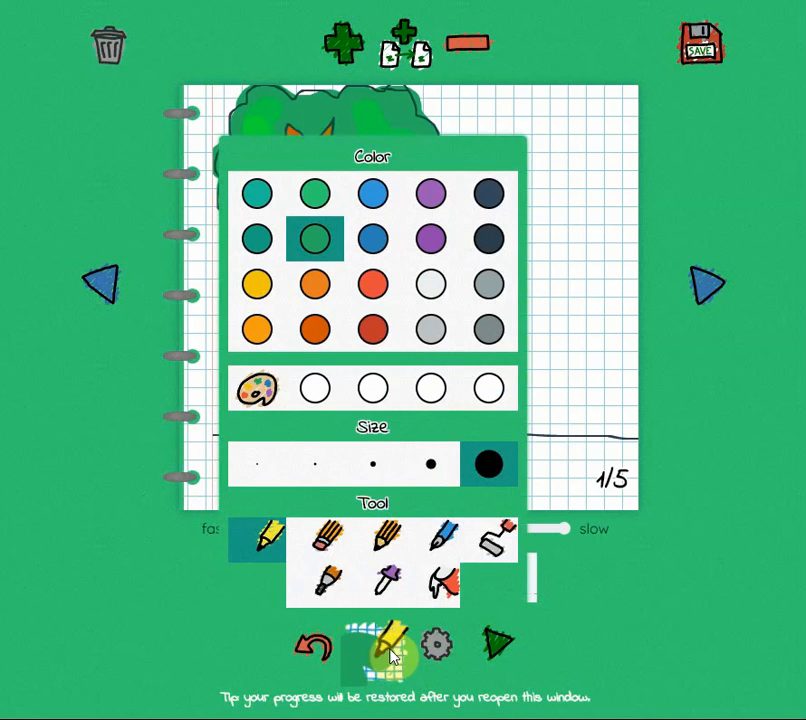
click(330, 338)
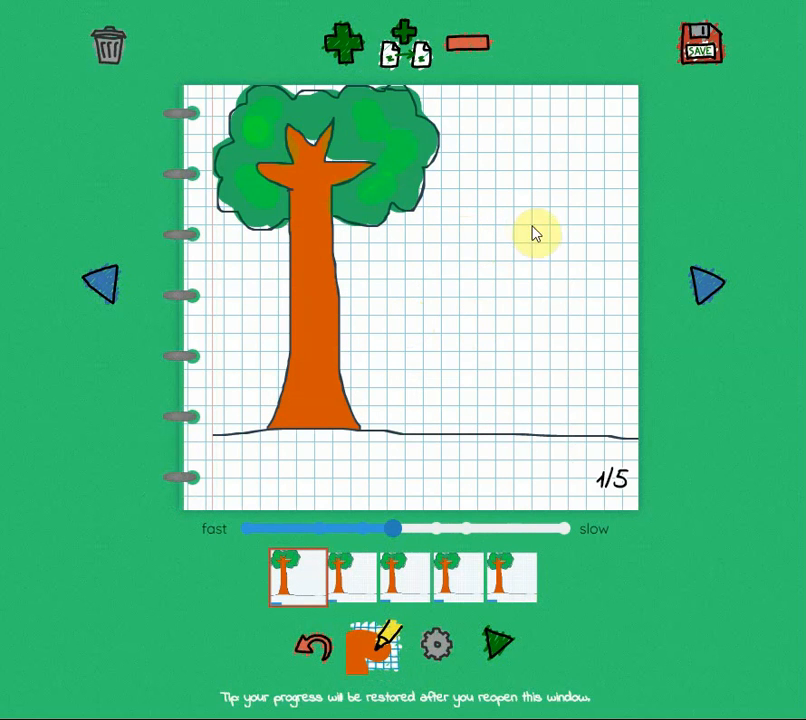
click(380, 648)
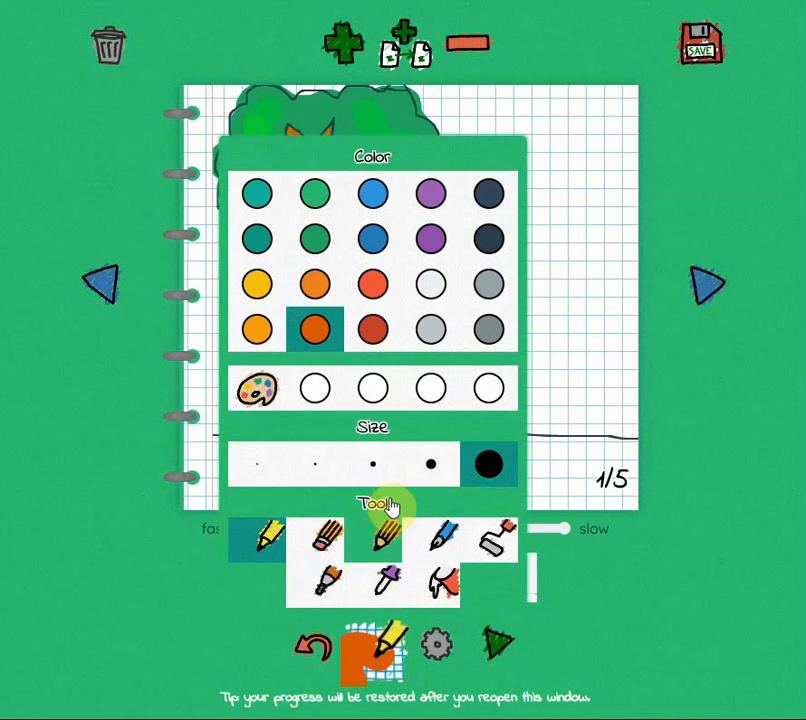
click(333, 469)
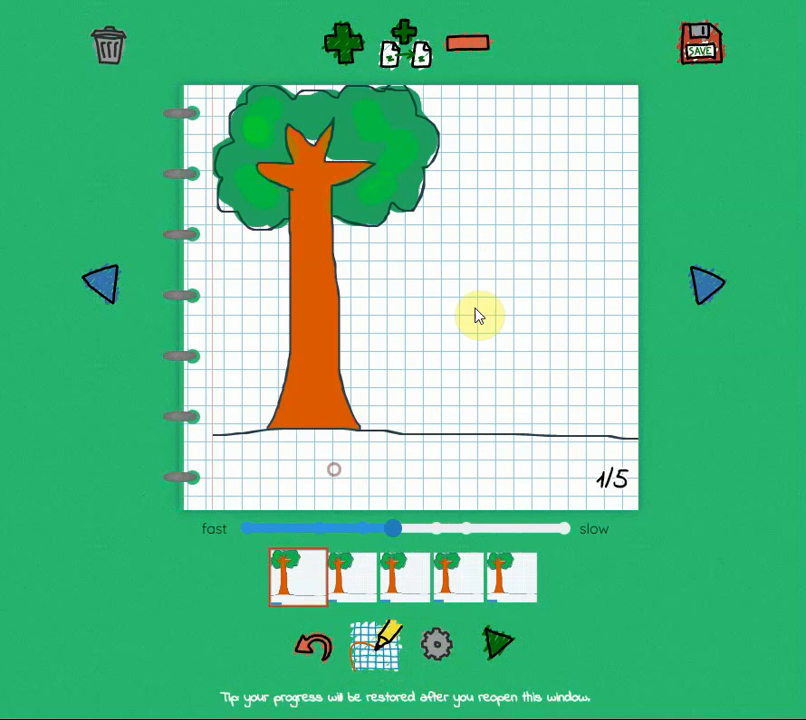
click(490, 254)
mouse_move(488, 258)
mouse_down()
mouse_move(488, 291)
mouse_move(511, 295)
mouse_move(523, 277)
mouse_move(489, 253)
mouse_up()
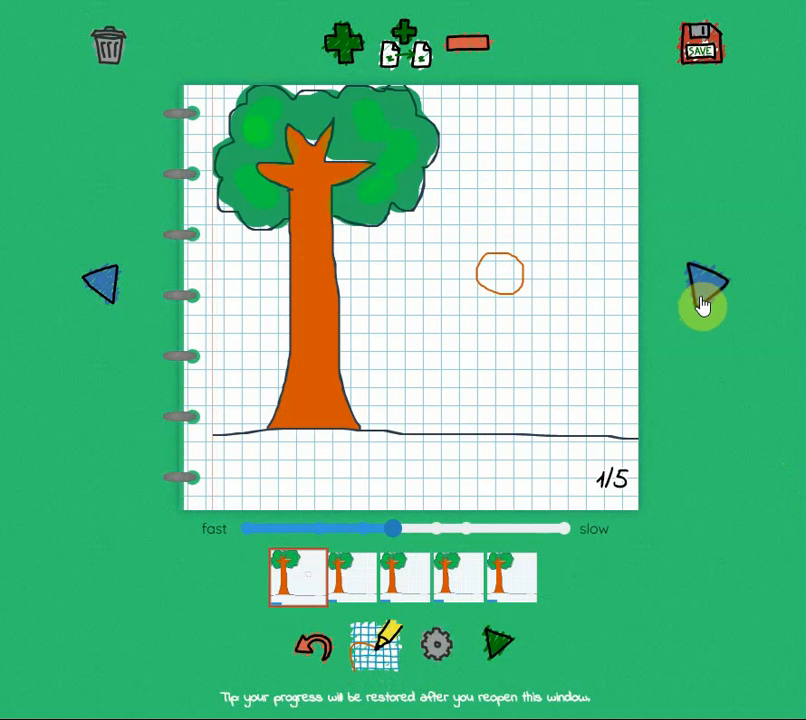
Step: Draw the dark orange ball outline slightly lower on each of pages 2, 3 and 4
click(703, 305)
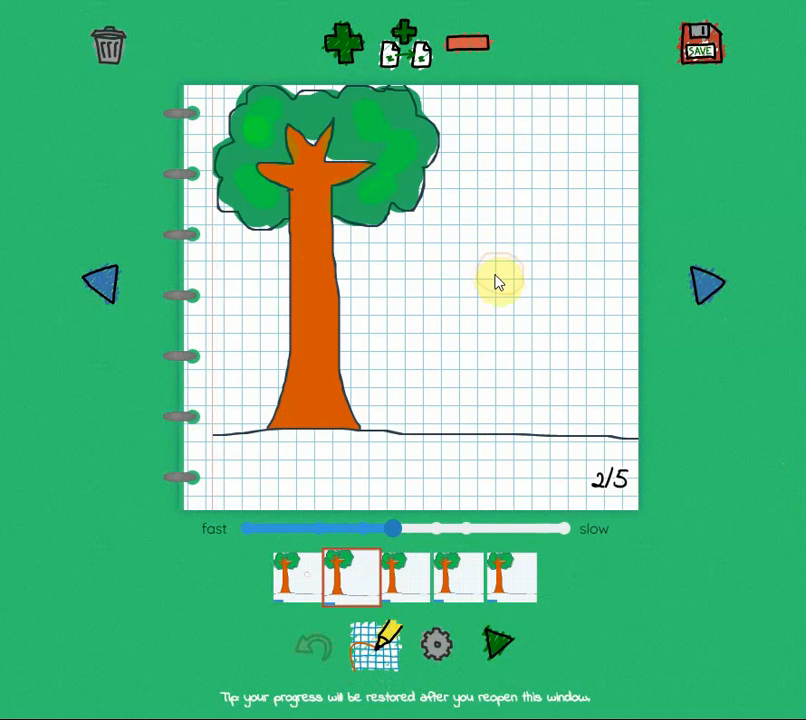
mouse_move(482, 288)
mouse_down()
mouse_move(498, 318)
mouse_move(519, 313)
mouse_move(520, 287)
mouse_move(507, 277)
mouse_move(486, 276)
mouse_move(478, 327)
mouse_move(514, 347)
mouse_move(501, 314)
mouse_up()
click(703, 288)
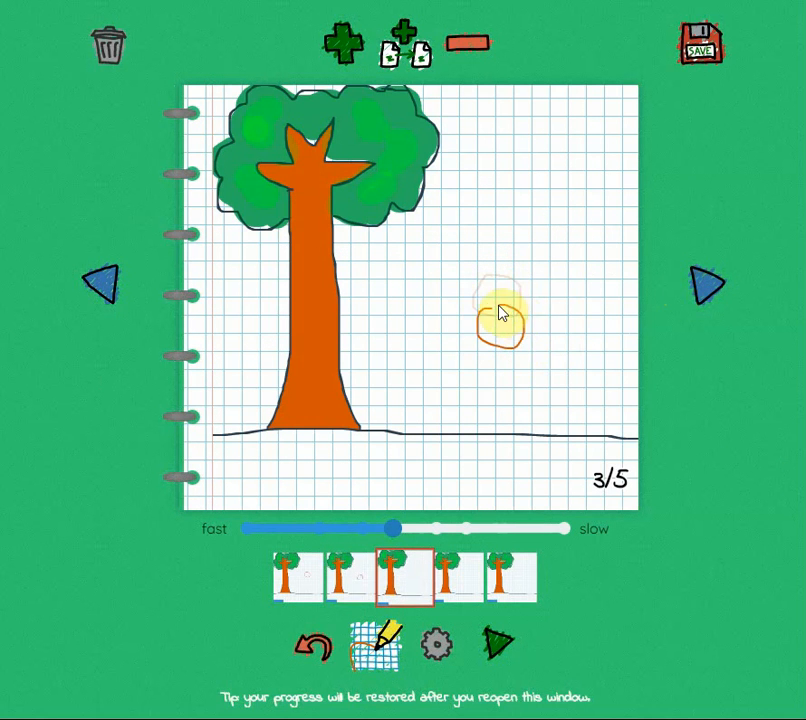
click(680, 308)
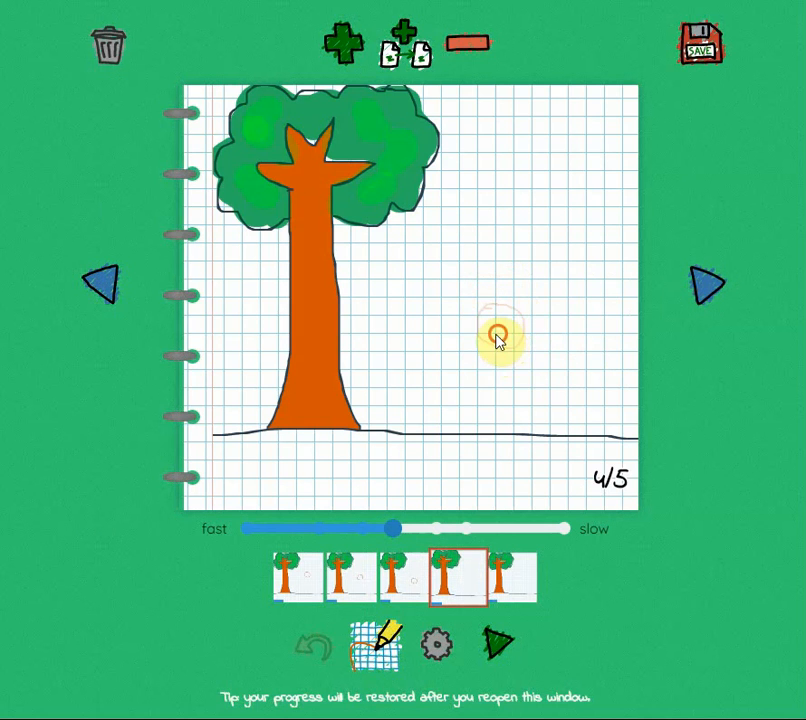
drag(495, 383, 525, 340)
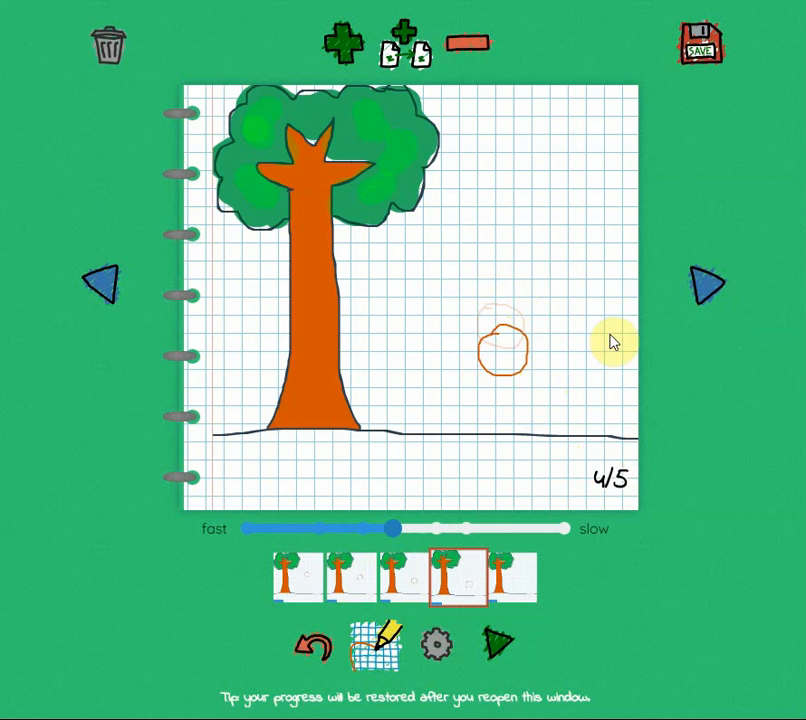
Step: Duplicate the tree page without a ball on page 5 eight times to extend the flipbook to 13 pages
click(705, 303)
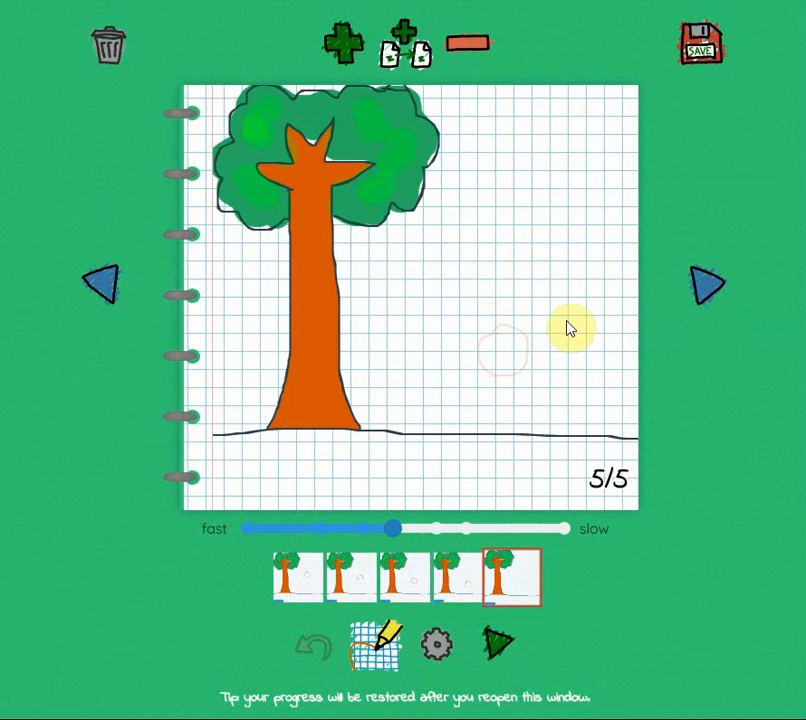
click(410, 58)
click(413, 59)
click(413, 59)
click(413, 59)
click(413, 59)
click(413, 59)
click(413, 59)
click(413, 59)
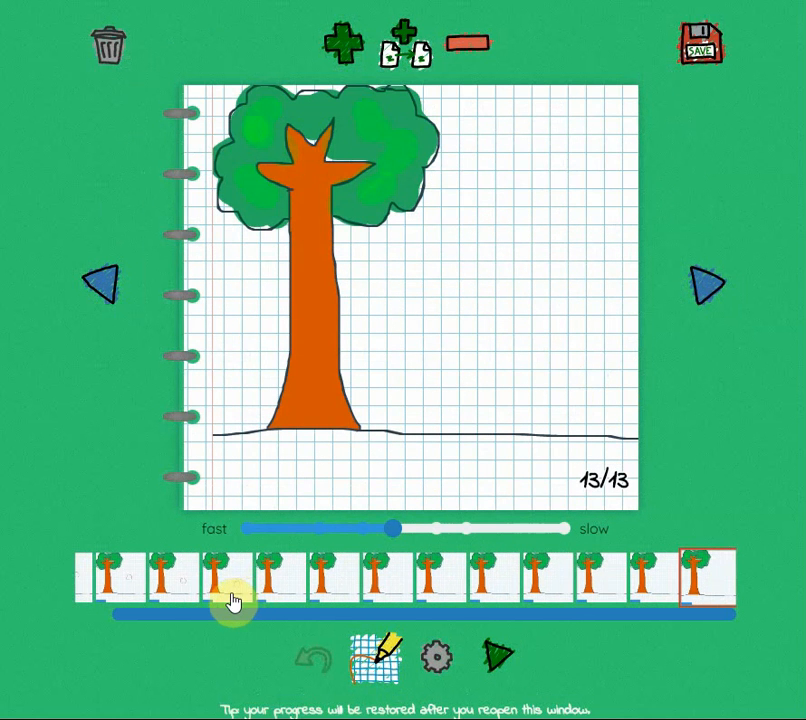
Step: Draw the ball falling toward the ground on pages 5 to 7 and squashed into a flat oval on page 8
click(275, 594)
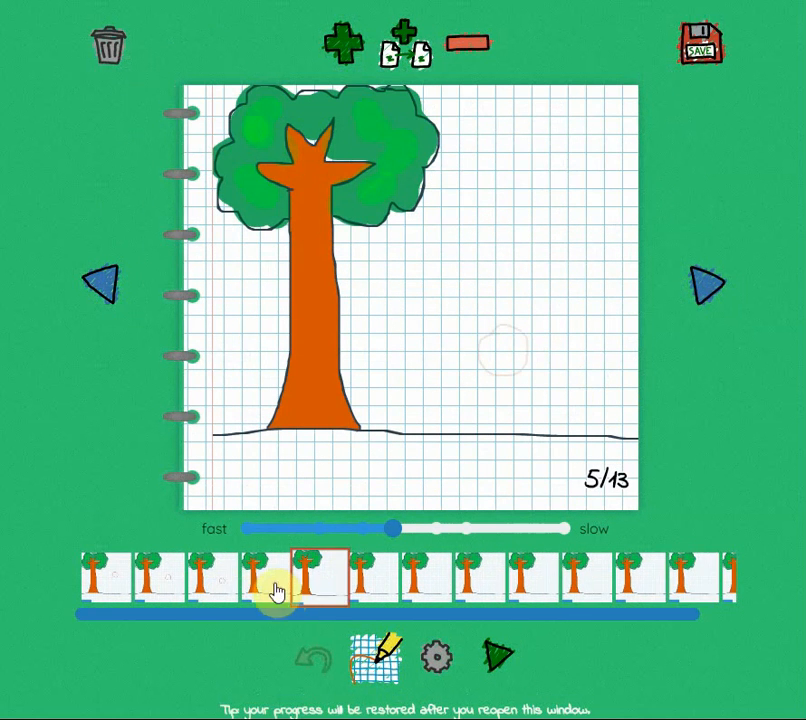
mouse_move(500, 362)
mouse_down()
mouse_move(489, 392)
mouse_move(516, 364)
mouse_up()
click(709, 289)
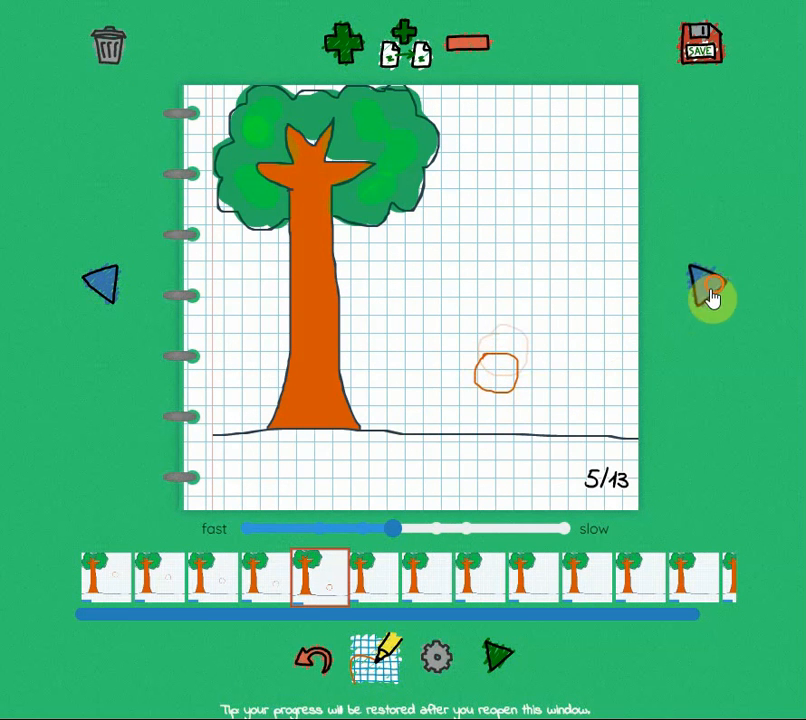
drag(490, 378, 513, 420)
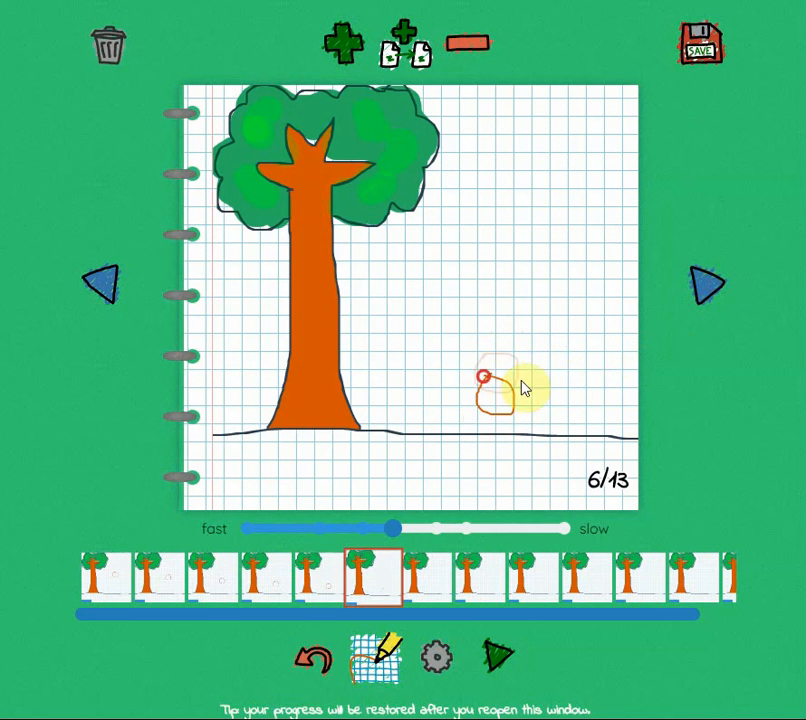
click(700, 290)
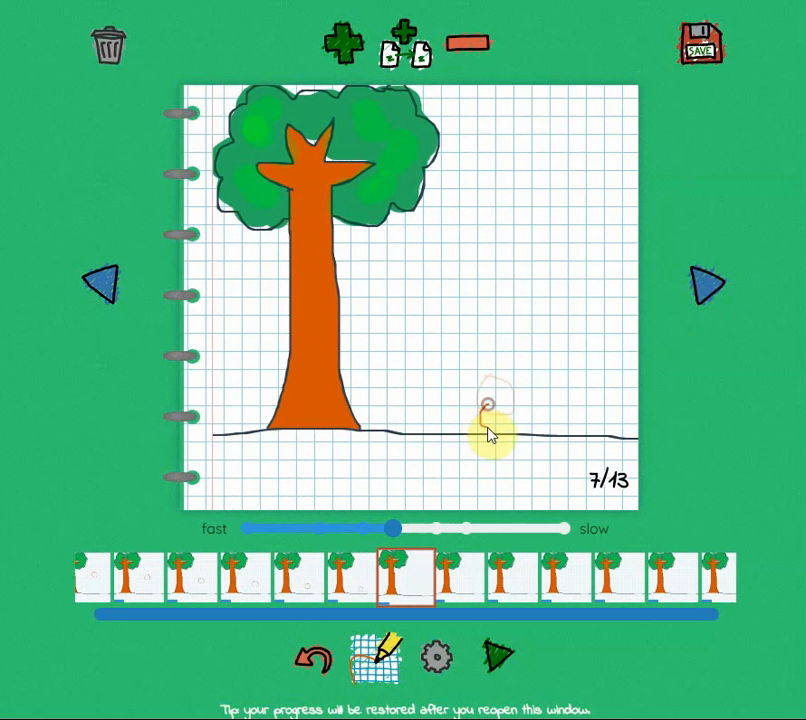
drag(489, 432, 511, 407)
click(688, 291)
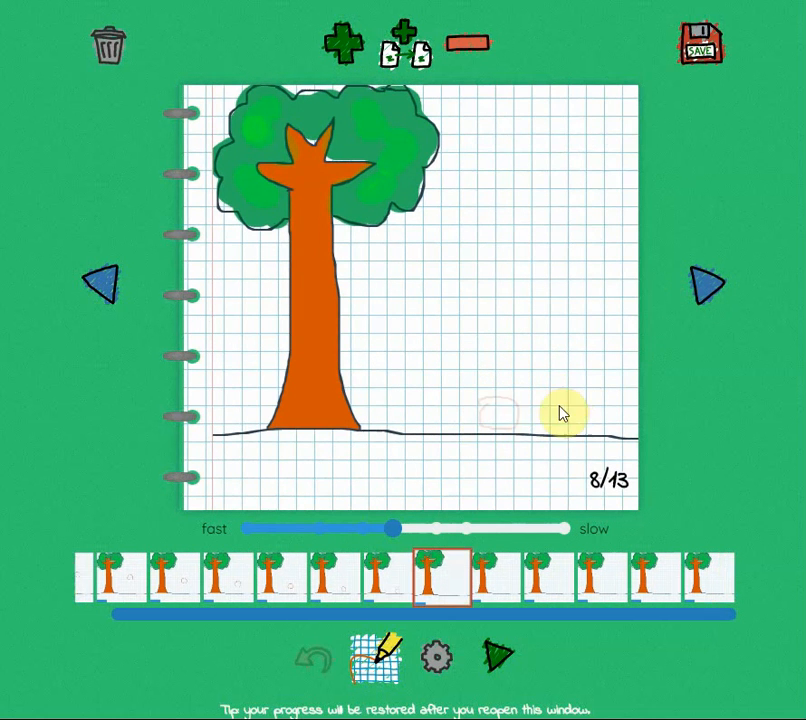
drag(466, 427, 522, 437)
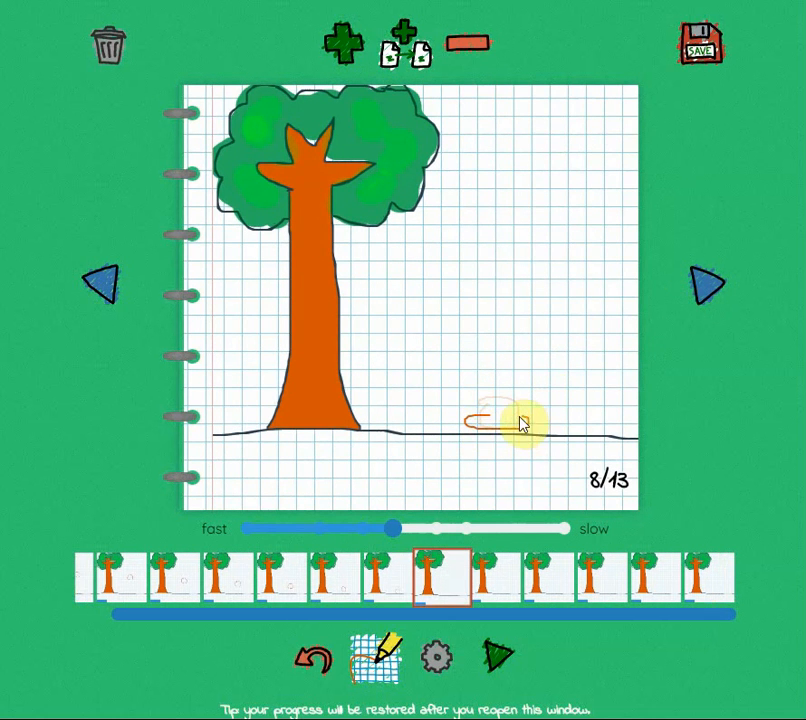
Step: Draw the ball outline bouncing back up, a little higher on each page from 9 to 13
click(703, 296)
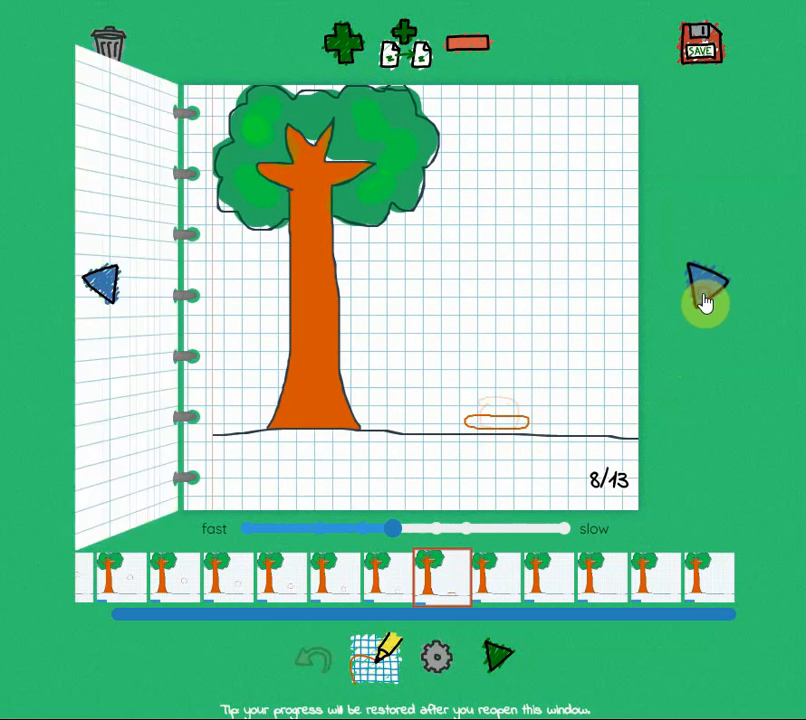
mouse_move(490, 396)
mouse_down()
mouse_move(502, 426)
mouse_move(514, 417)
mouse_move(510, 392)
mouse_move(488, 392)
mouse_move(481, 375)
mouse_move(517, 389)
mouse_up()
click(690, 300)
click(705, 287)
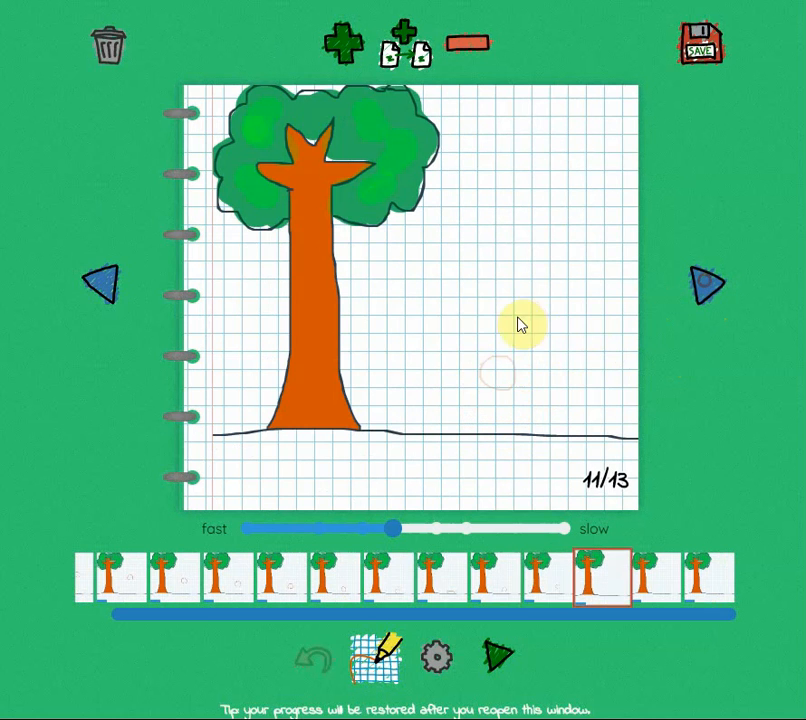
mouse_move(486, 318)
mouse_down()
mouse_move(484, 358)
mouse_move(513, 367)
mouse_move(499, 339)
mouse_move(484, 338)
mouse_move(485, 353)
mouse_move(520, 344)
mouse_move(502, 312)
mouse_move(481, 309)
mouse_move(527, 314)
mouse_move(500, 290)
mouse_up()
click(662, 301)
click(655, 301)
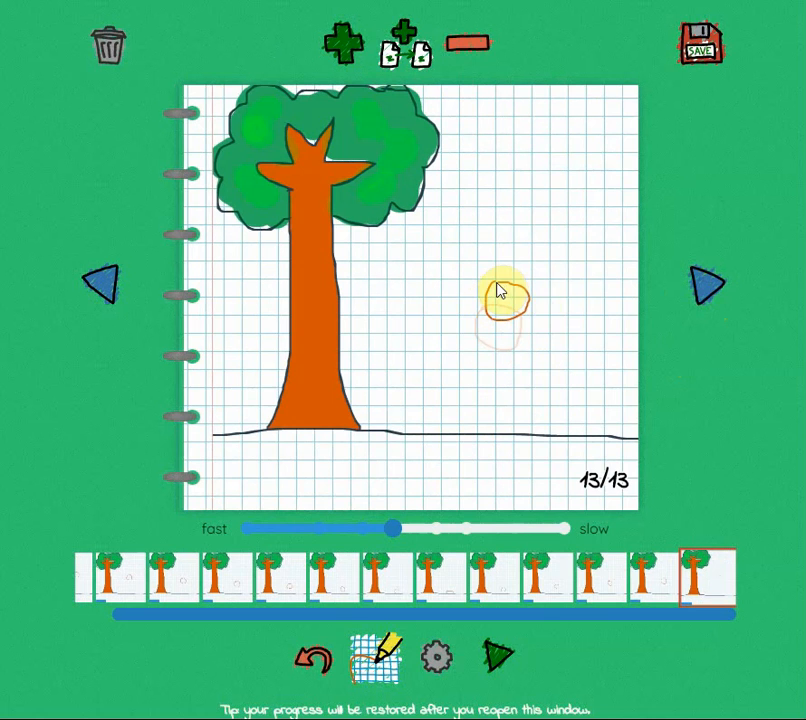
Step: Preview the animation and set its speed to the fastest of the five presets
click(496, 660)
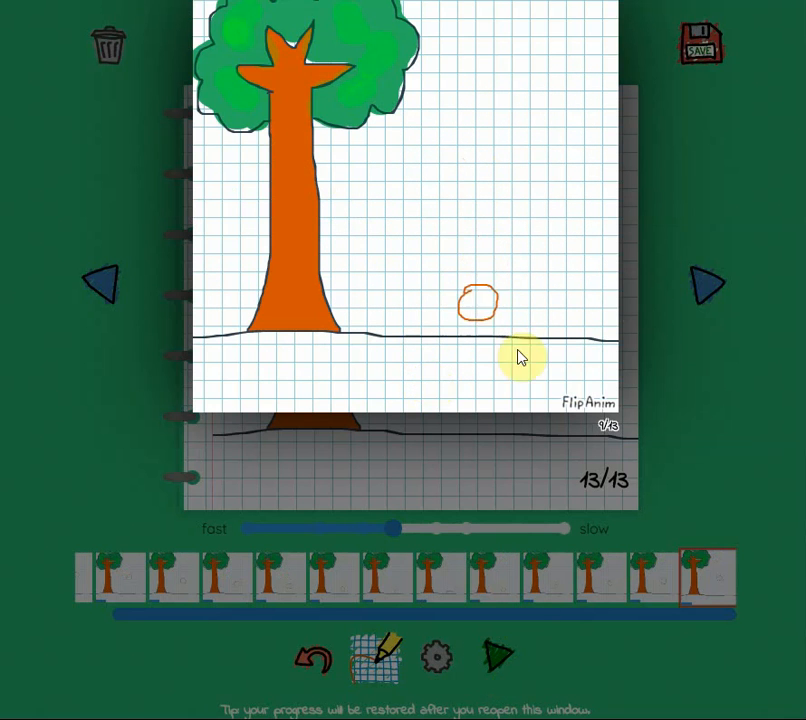
click(742, 414)
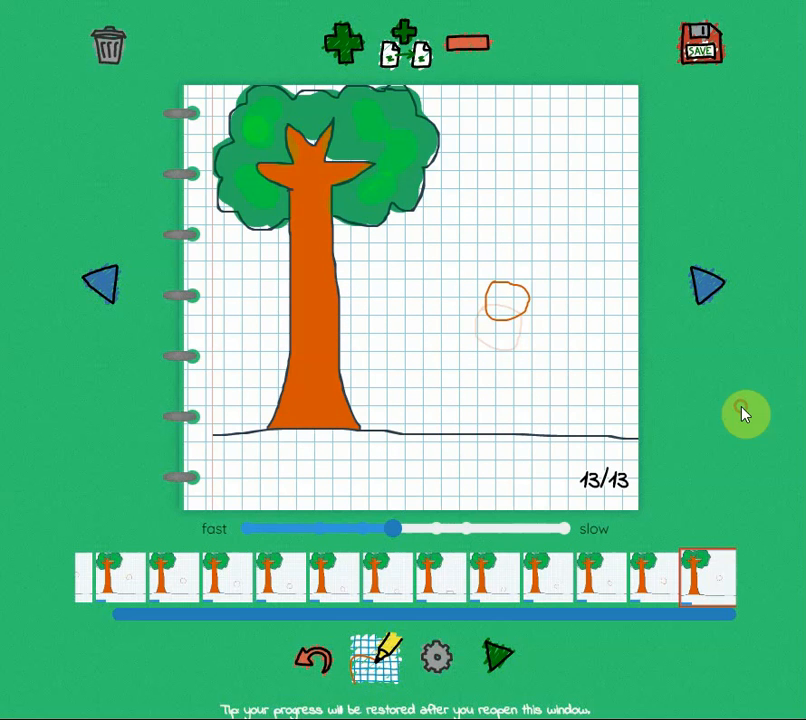
click(436, 656)
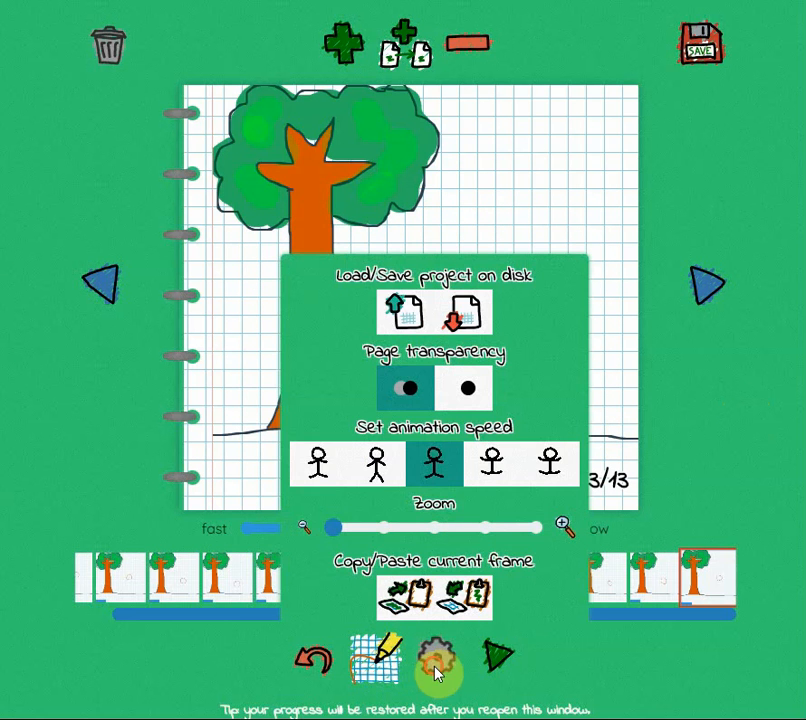
click(320, 470)
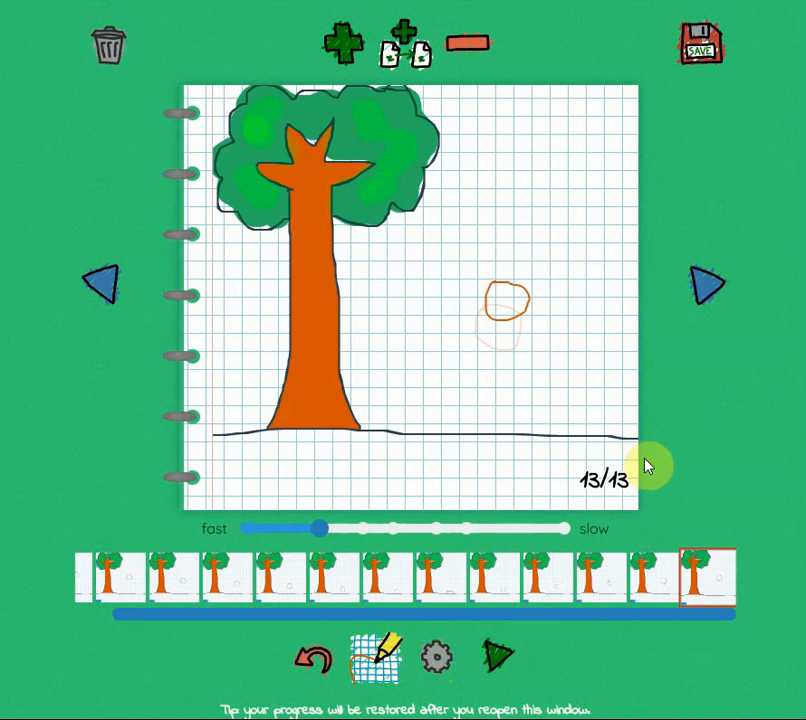
Step: Go back through the pages to the first one
click(370, 655)
click(195, 588)
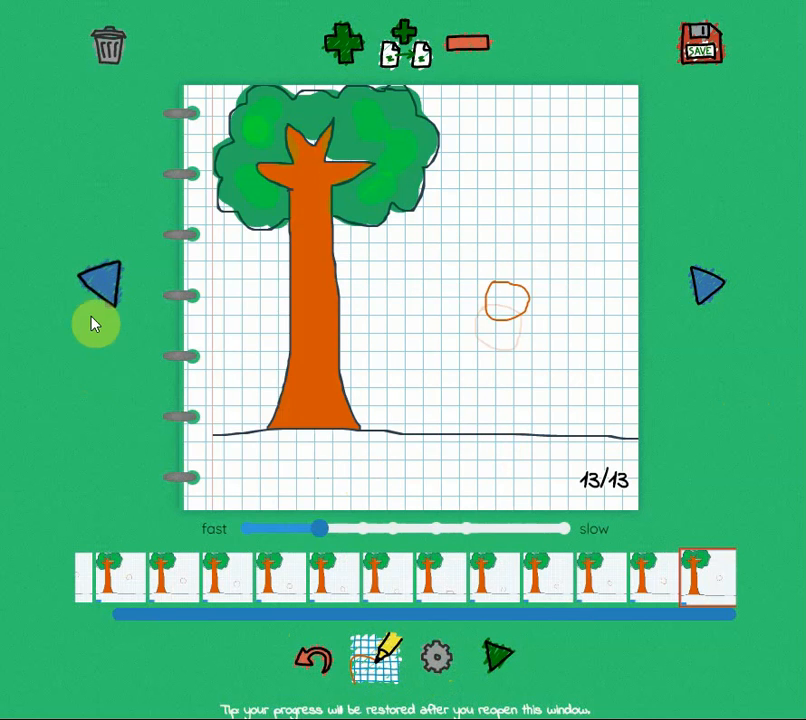
click(88, 285)
click(88, 285)
click(88, 285)
click(88, 285)
click(112, 570)
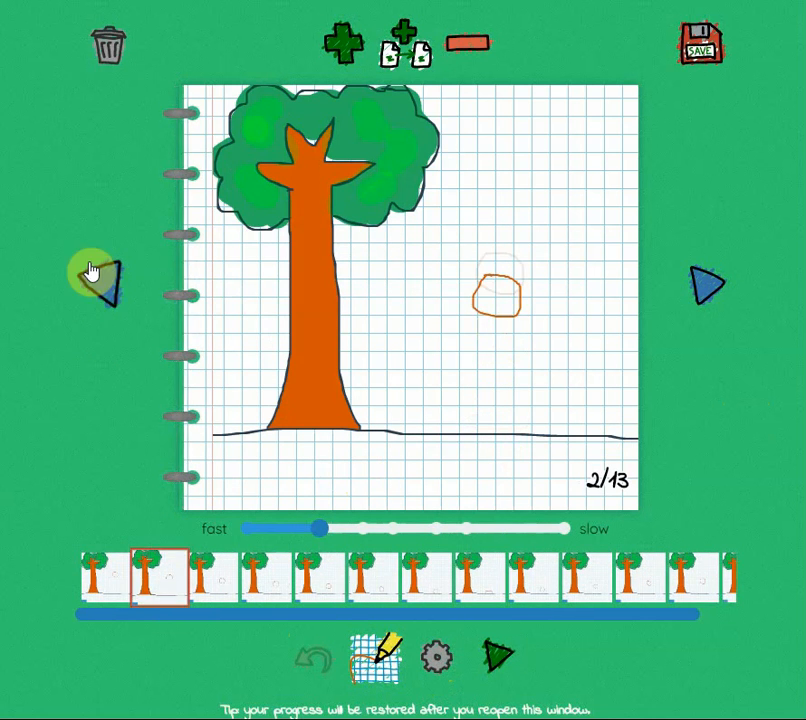
double_click(91, 275)
triple_click(95, 282)
triple_click(95, 282)
triple_click(96, 286)
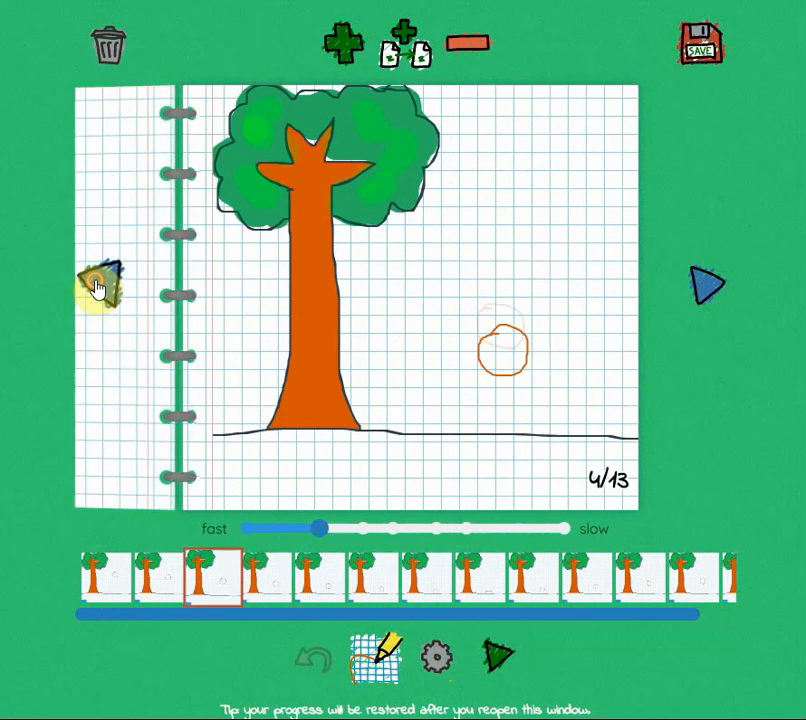
triple_click(96, 286)
Step: Fill the ball with dark orange on pages 1 to 3 using the fill tool
click(400, 656)
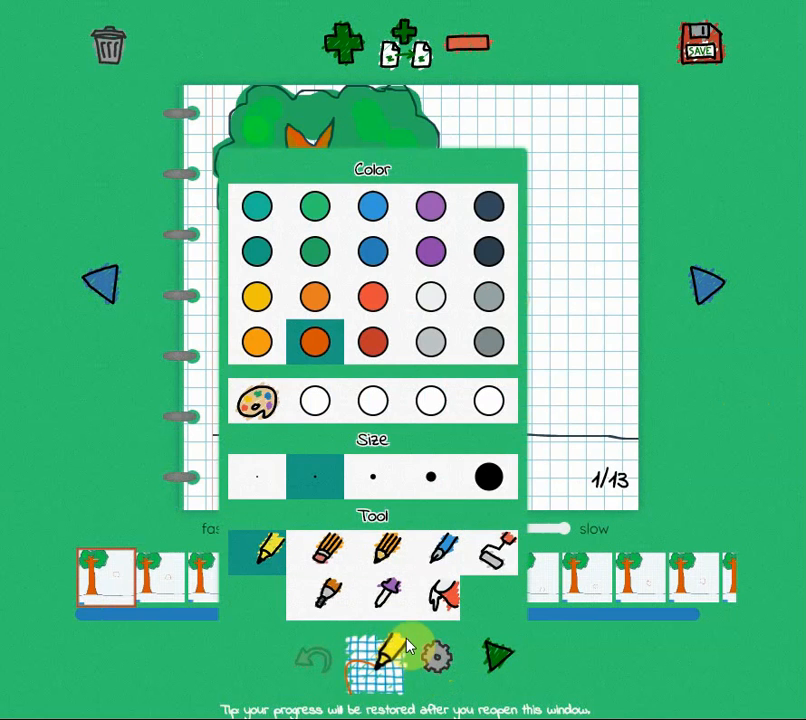
click(438, 598)
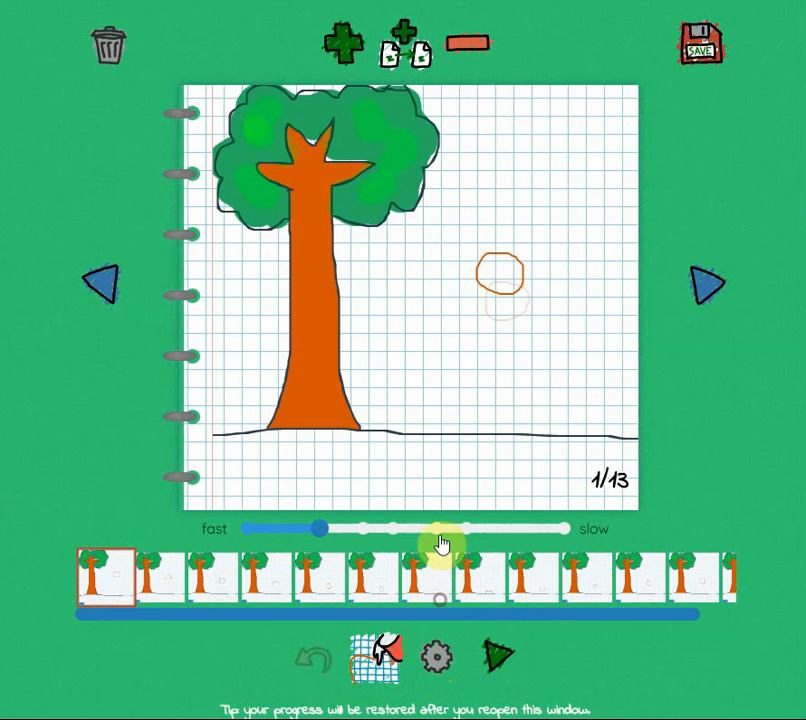
click(506, 284)
click(680, 291)
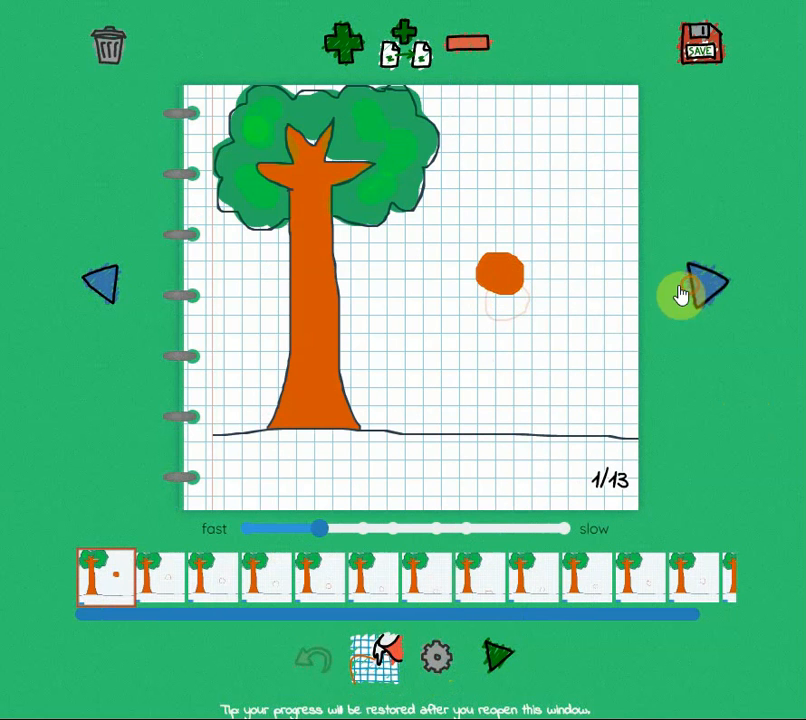
click(504, 300)
click(680, 291)
click(511, 334)
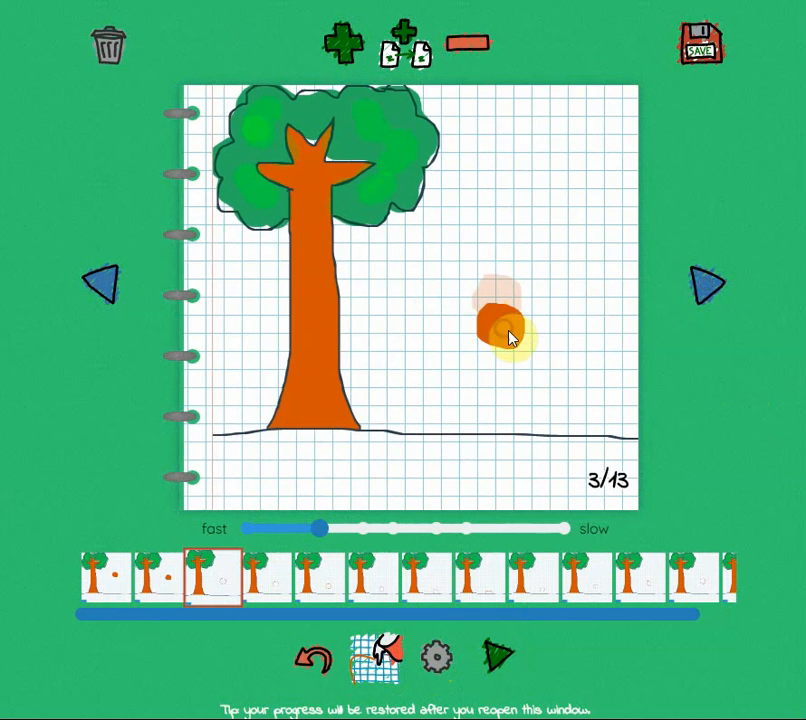
Step: Fill the ball outlines on pages 4, 5 and 6 with dark orange
click(702, 288)
click(520, 353)
click(705, 288)
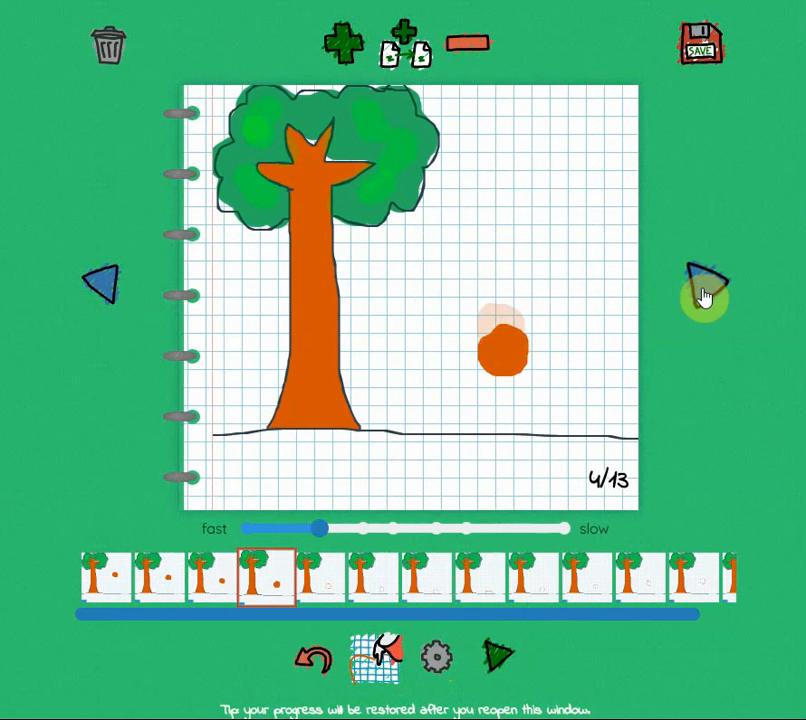
click(513, 373)
click(694, 304)
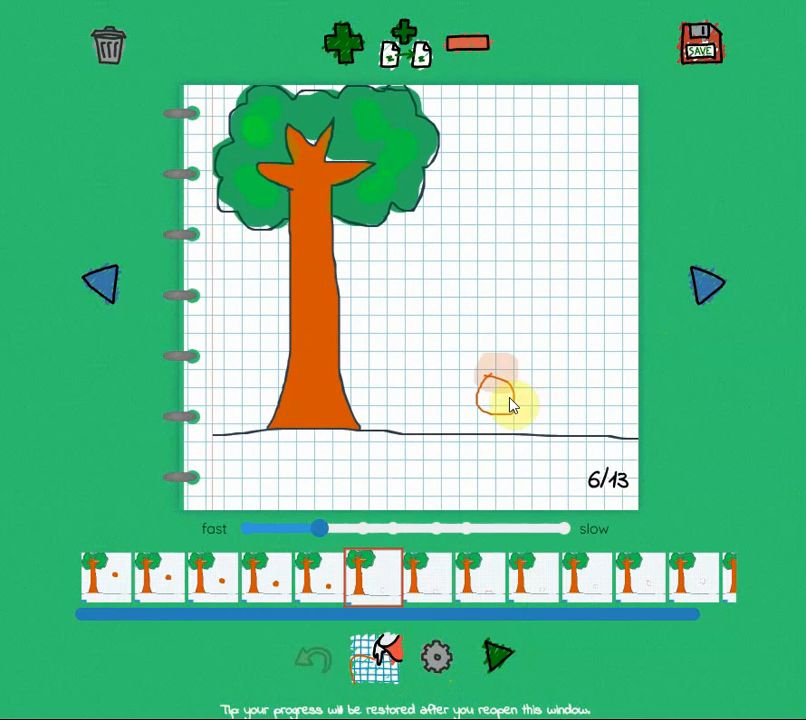
click(508, 400)
Step: Try to fill the ball outline on page 7 with dark orange and undo the fill
click(695, 302)
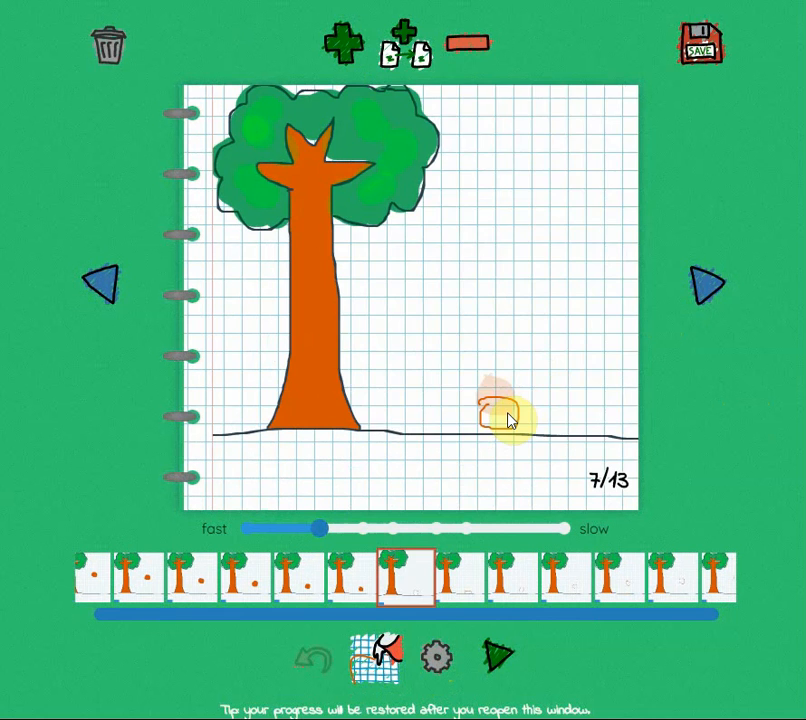
click(510, 420)
key(ctrl+z)
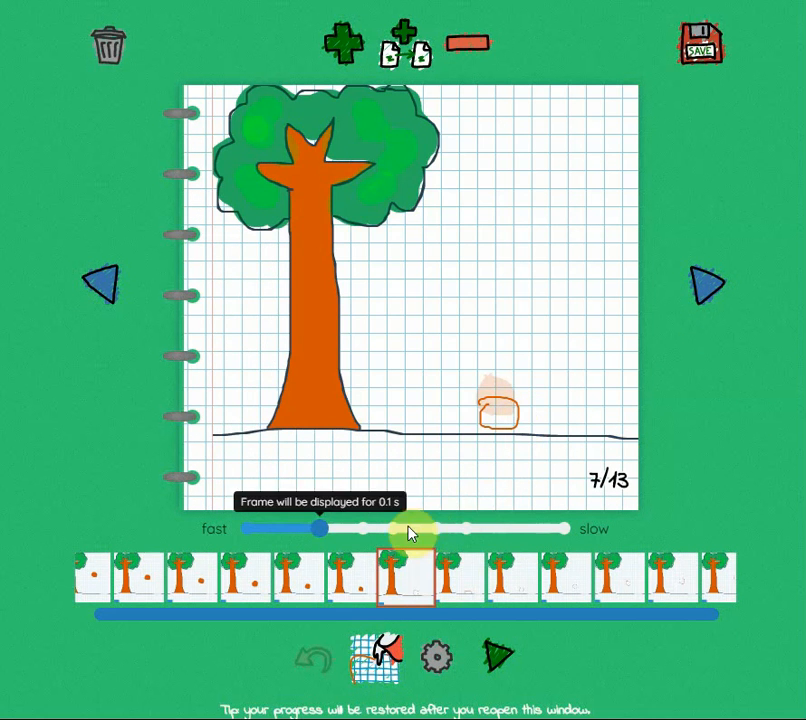
Step: Touch up the ball's outline on page 7 with the pencil, try the dark orange fill again and undo it
click(380, 668)
click(284, 556)
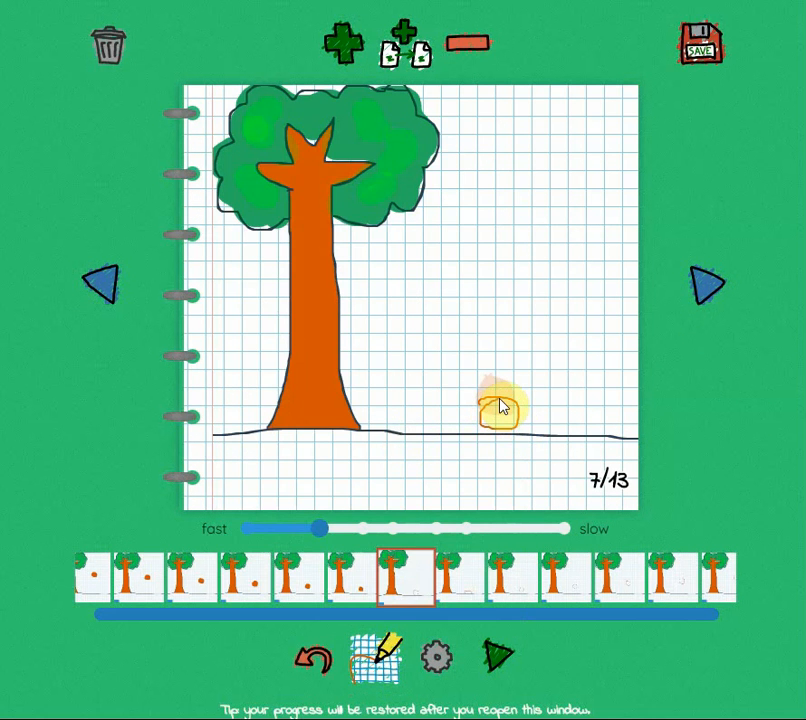
click(375, 662)
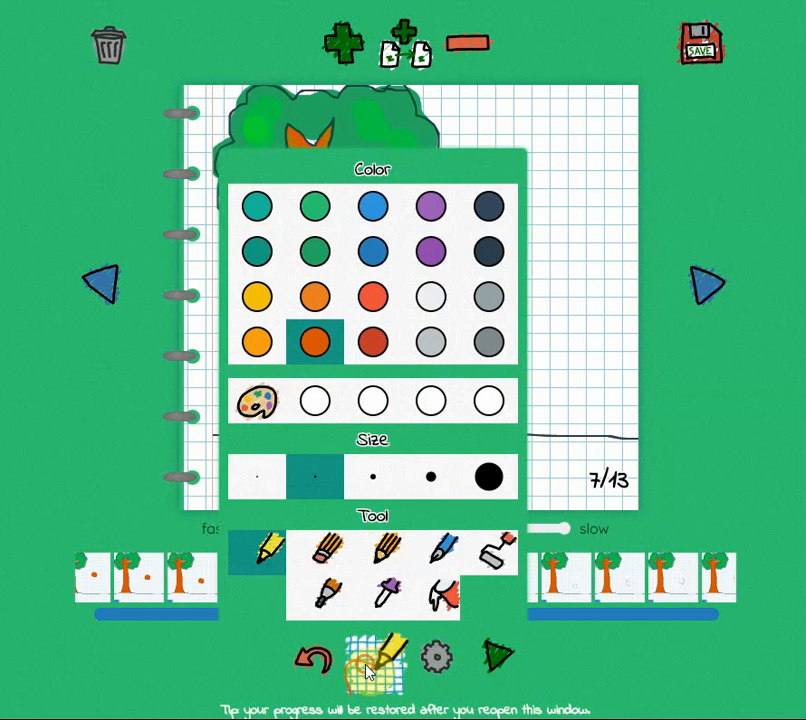
click(455, 588)
click(500, 428)
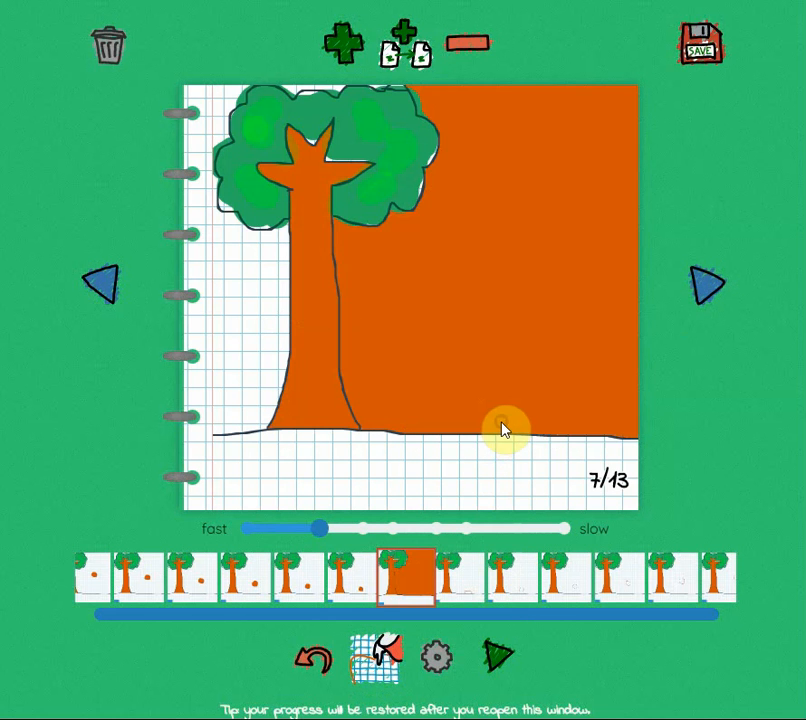
key(ctrl+z)
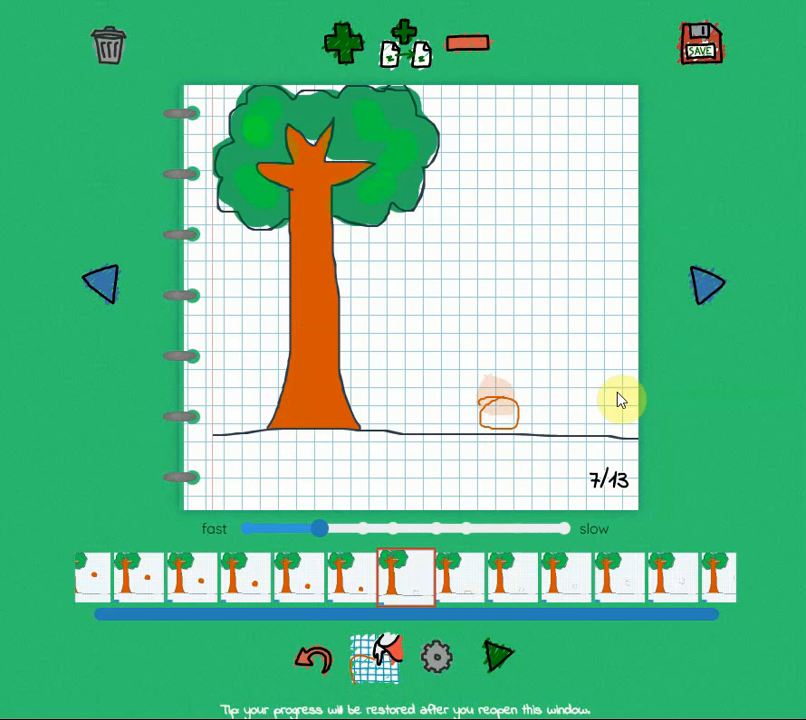
Step: Fill the squashed ball on page 8 with dark orange
click(696, 290)
click(500, 428)
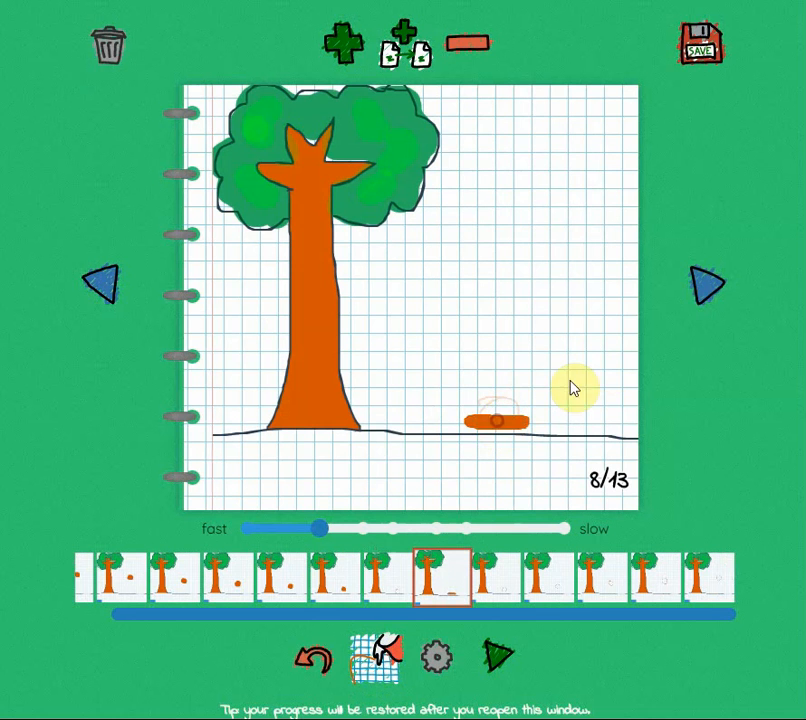
Step: Fill the ball outlines on pages 9, 10, 11, 12 and 13 with dark orange
click(680, 298)
click(495, 408)
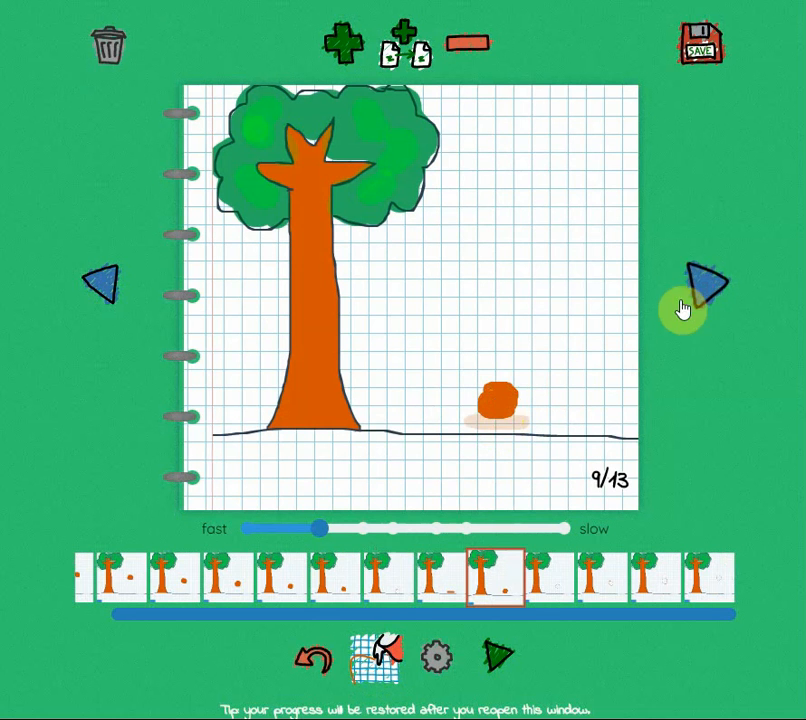
click(684, 310)
click(502, 372)
click(714, 288)
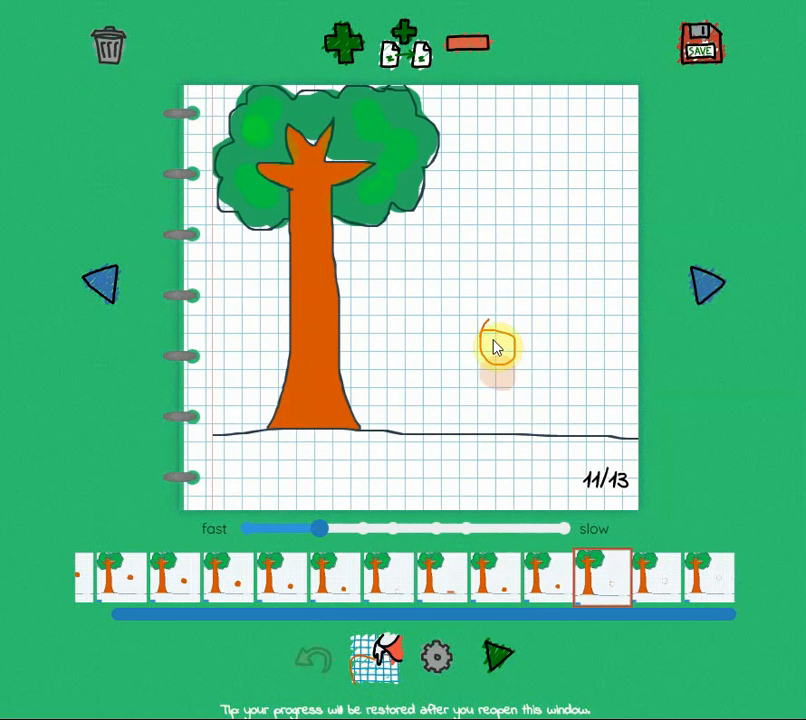
click(497, 345)
click(662, 300)
click(505, 328)
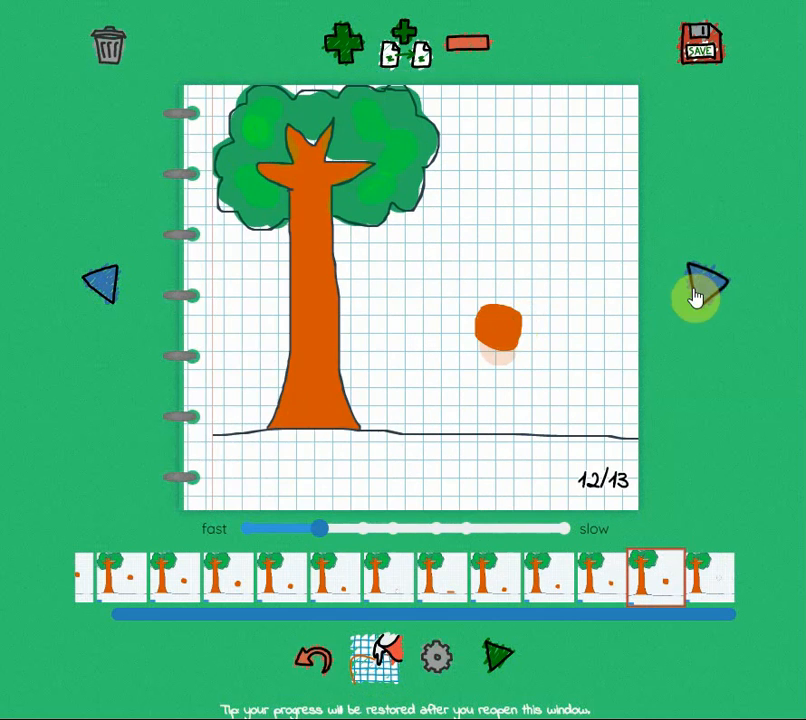
click(698, 293)
click(555, 305)
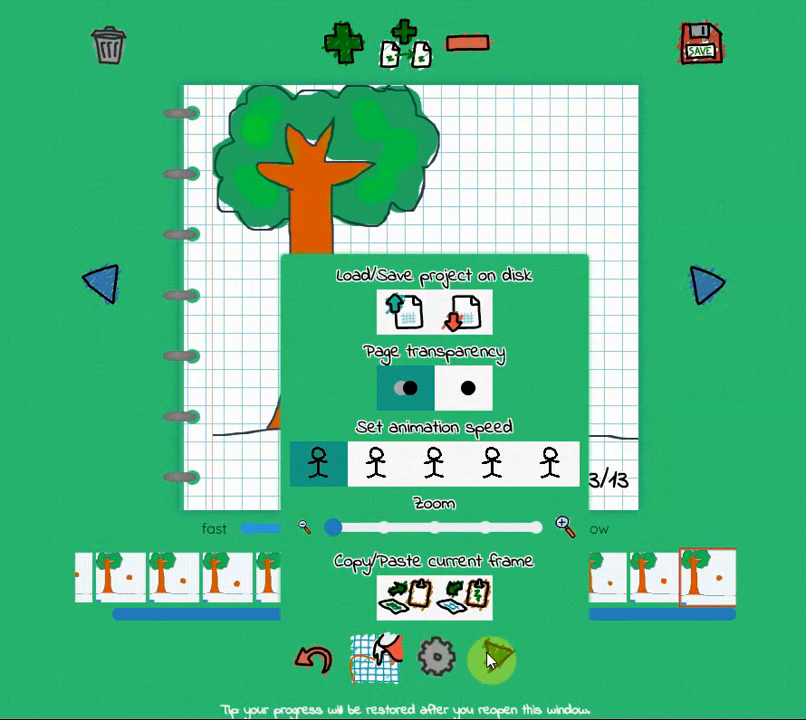
Step: Play a preview of the whole bouncing ball animation and close it
click(522, 665)
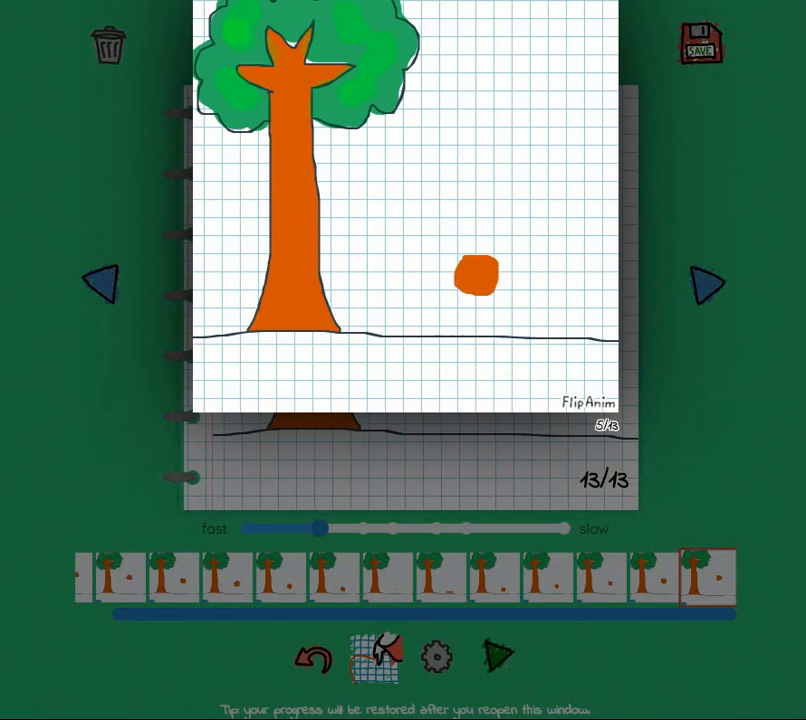
click(697, 163)
Step: Upload the animation publicly with the title "bouncing ball", passing the captcha check
click(699, 44)
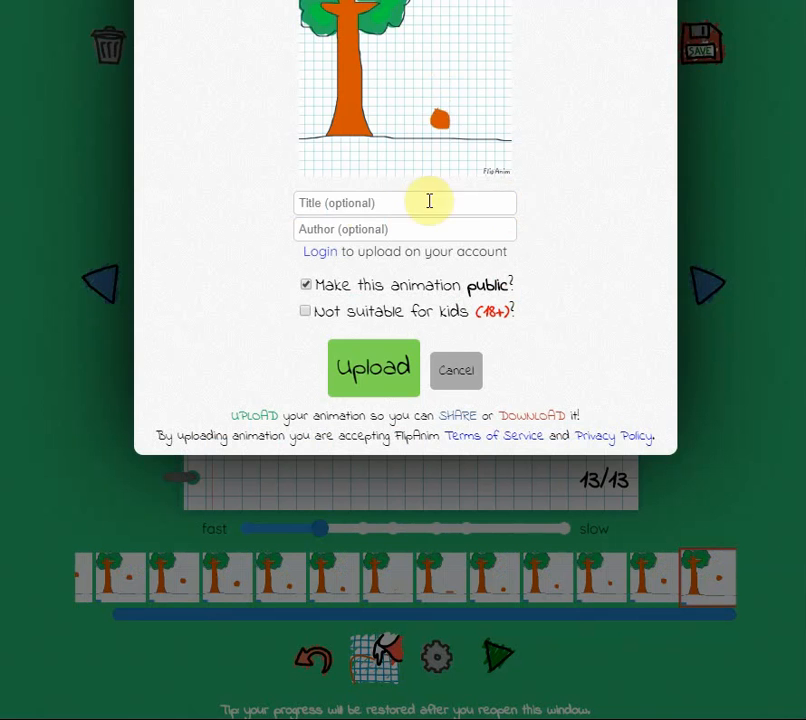
click(350, 205)
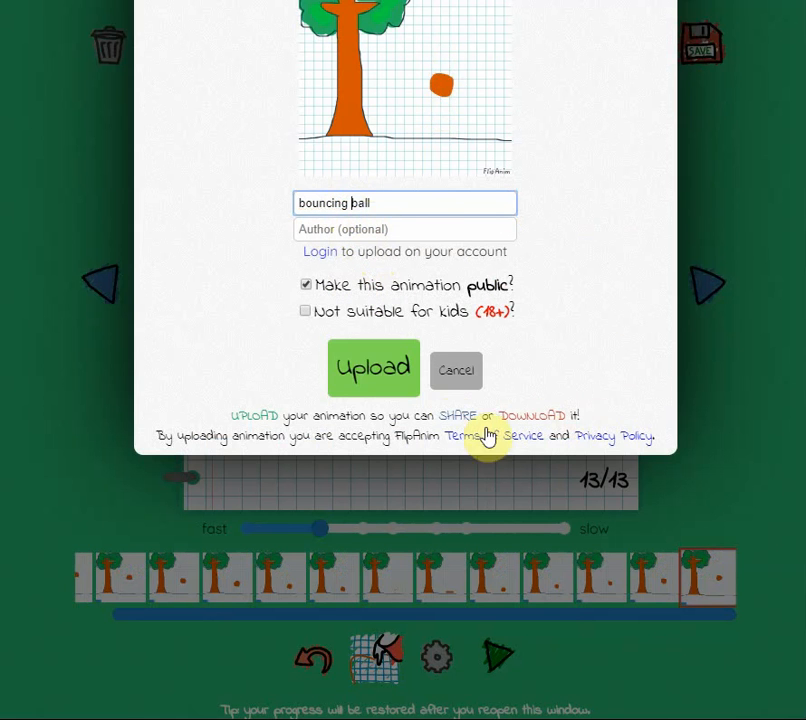
click(391, 376)
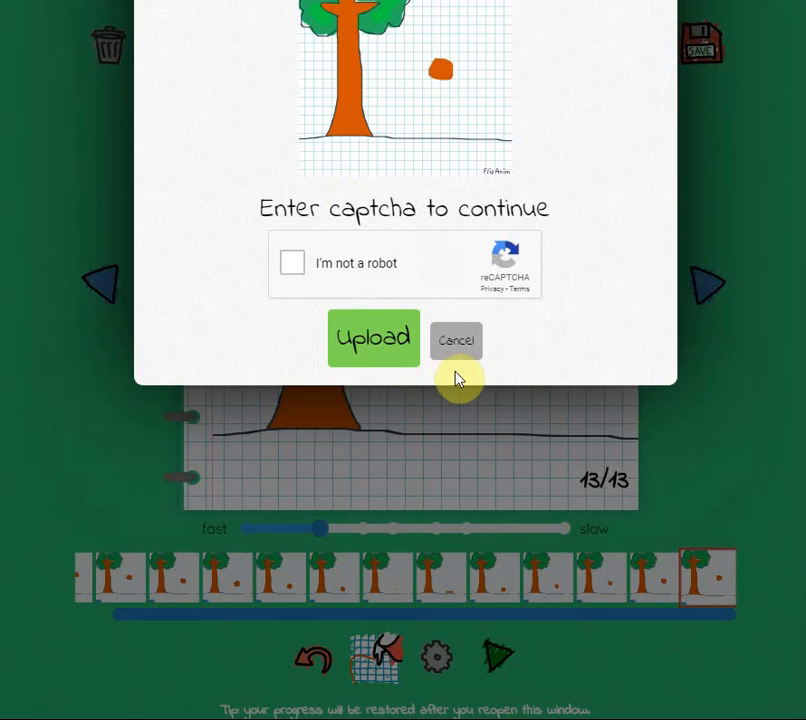
click(383, 345)
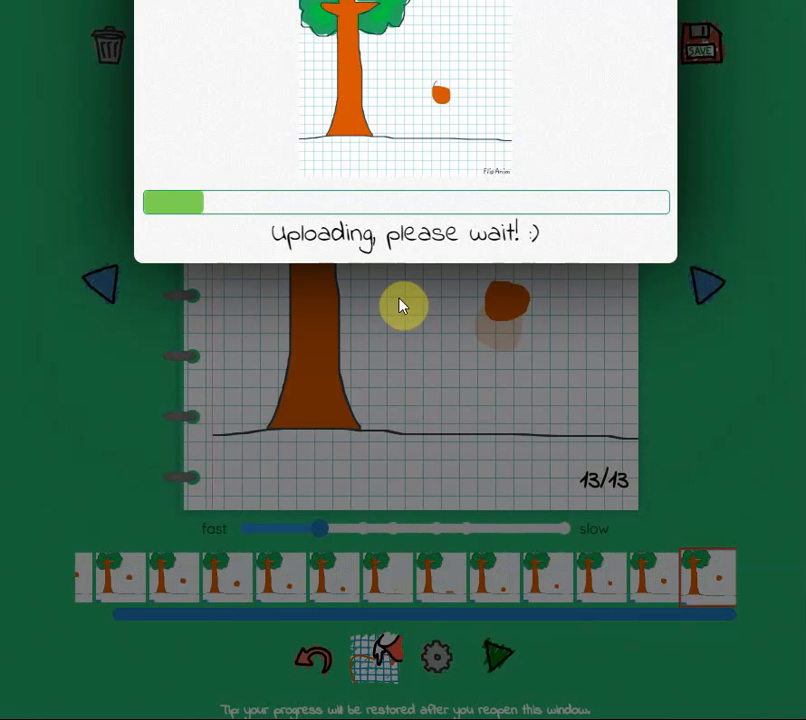